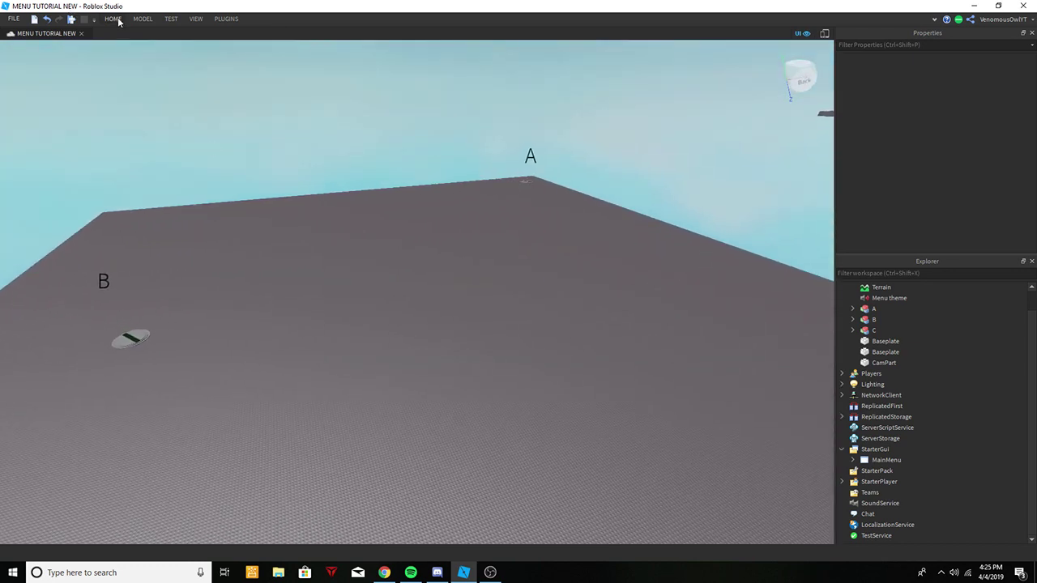
Start a play test and advance the game menu past the Welcome and Information pages.
click(119, 20)
click(446, 60)
click(458, 76)
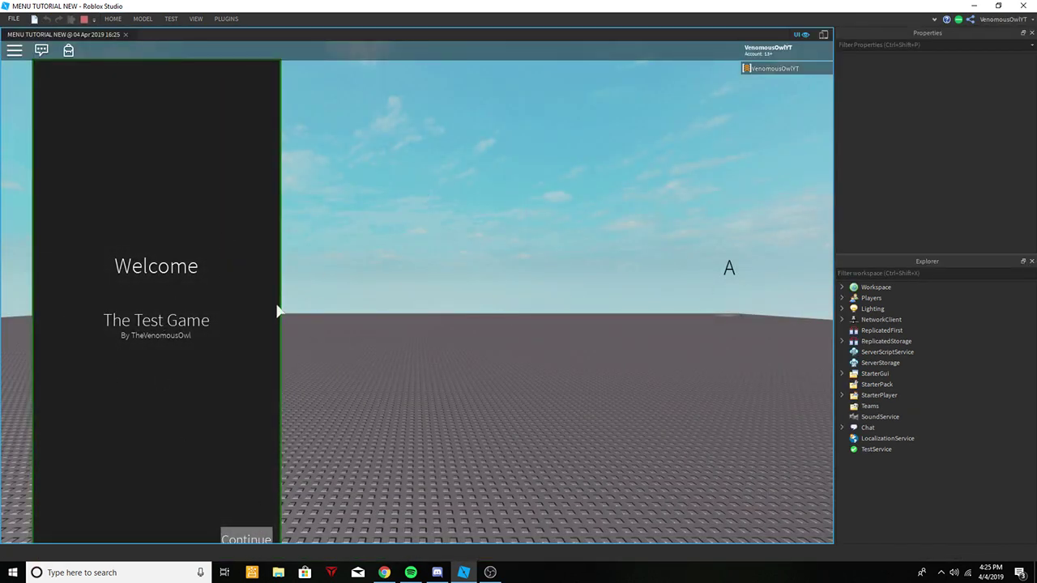
click(256, 539)
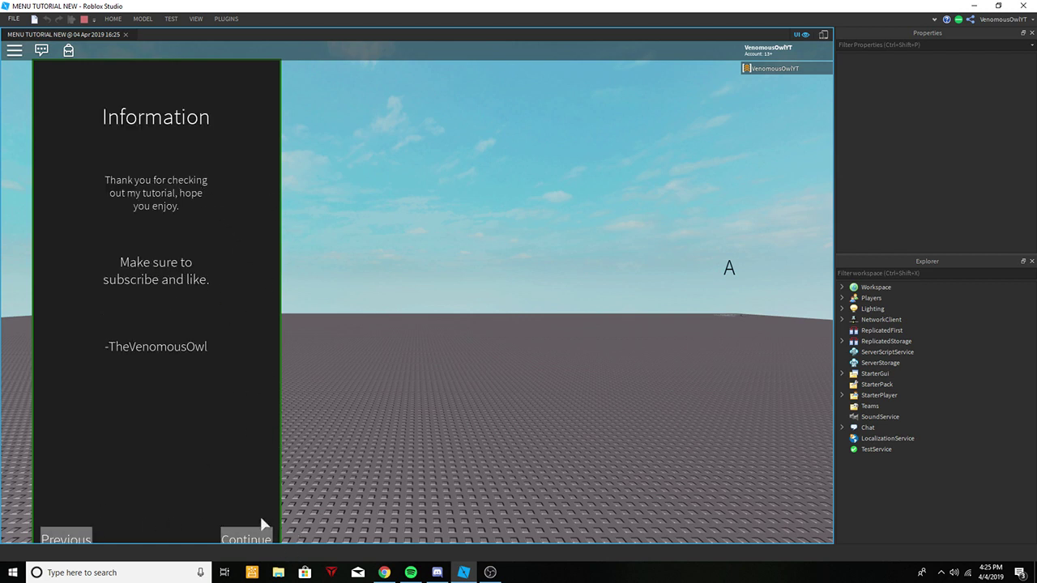
click(258, 537)
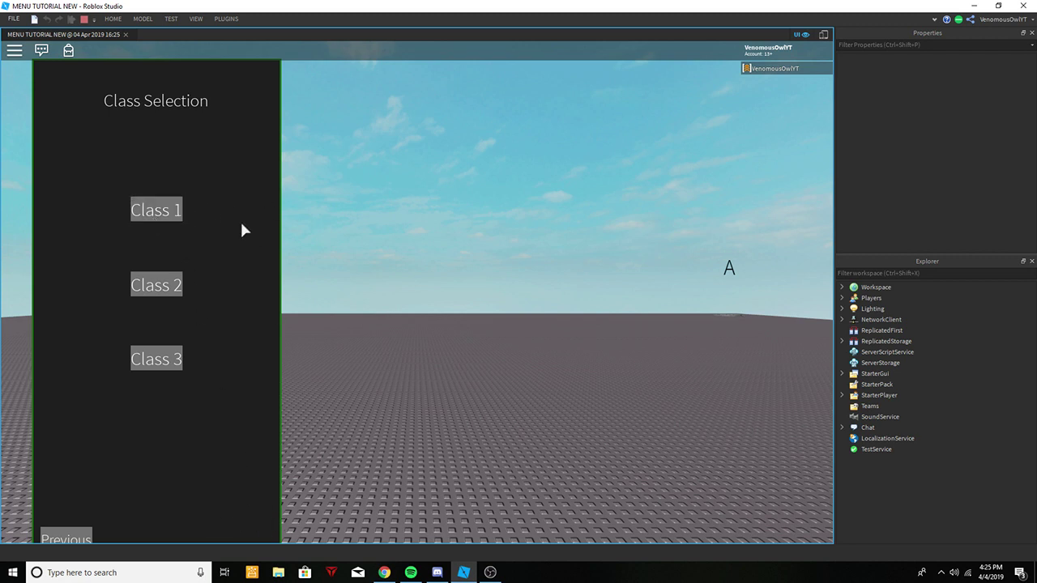
Choose Class 1 on the class selection page and spawn the character at Point C.
click(170, 221)
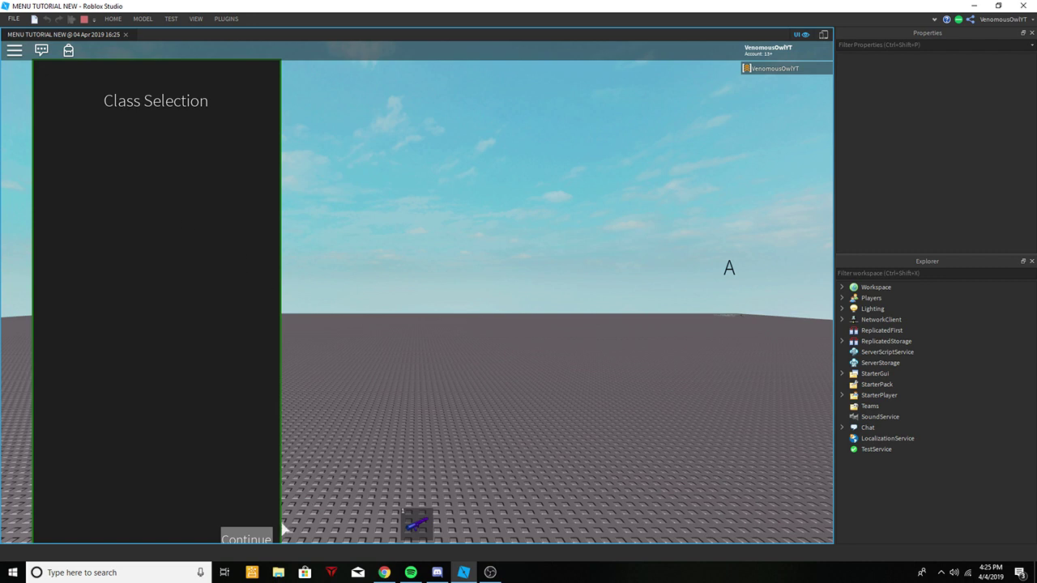
click(255, 537)
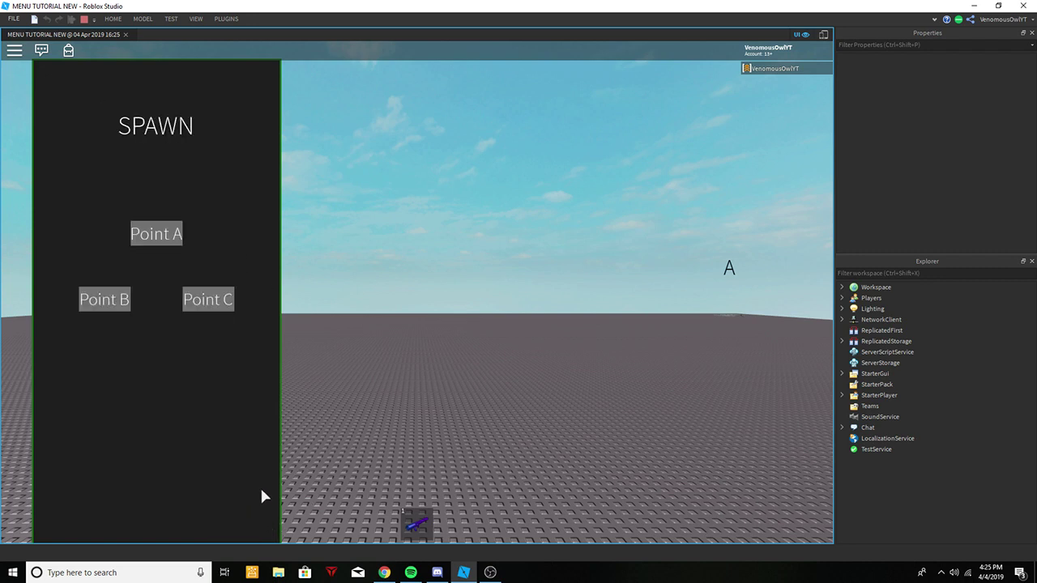
click(208, 306)
Examine the map and the spawned character, equipping and unequipping the class weapon, and end the play test.
right_drag(417, 307, 416, 307)
scroll(417, 307, down, 8)
right_drag(433, 263, 434, 264)
scroll(433, 263, down, 3)
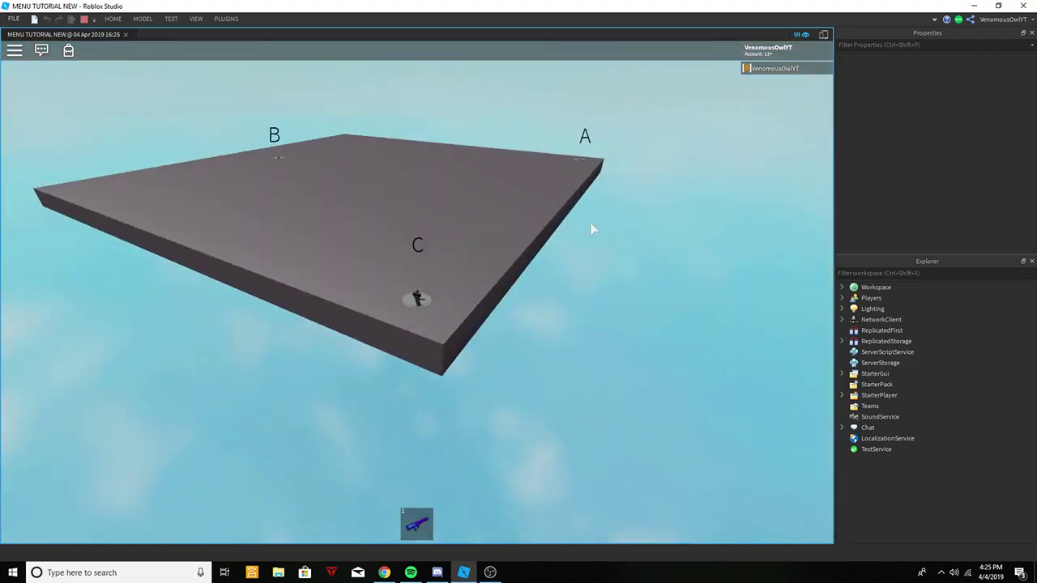
scroll(451, 218, up, 10)
right_drag(451, 218, 451, 218)
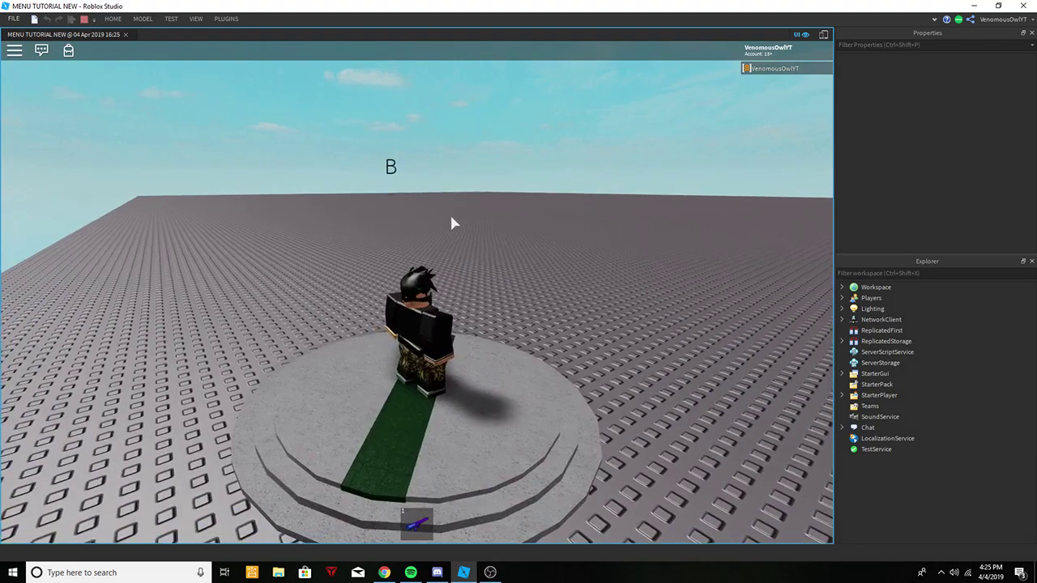
key(1)
key(d)
right_drag(553, 252, 511, 249)
scroll(511, 249, up, 4)
scroll(511, 249, down, 1)
key(s)
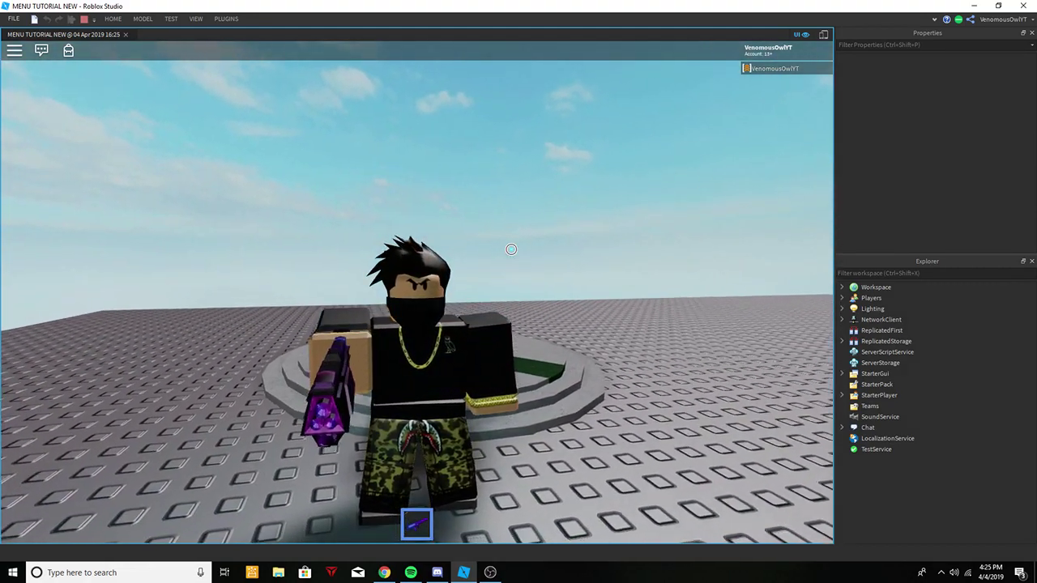
key(1)
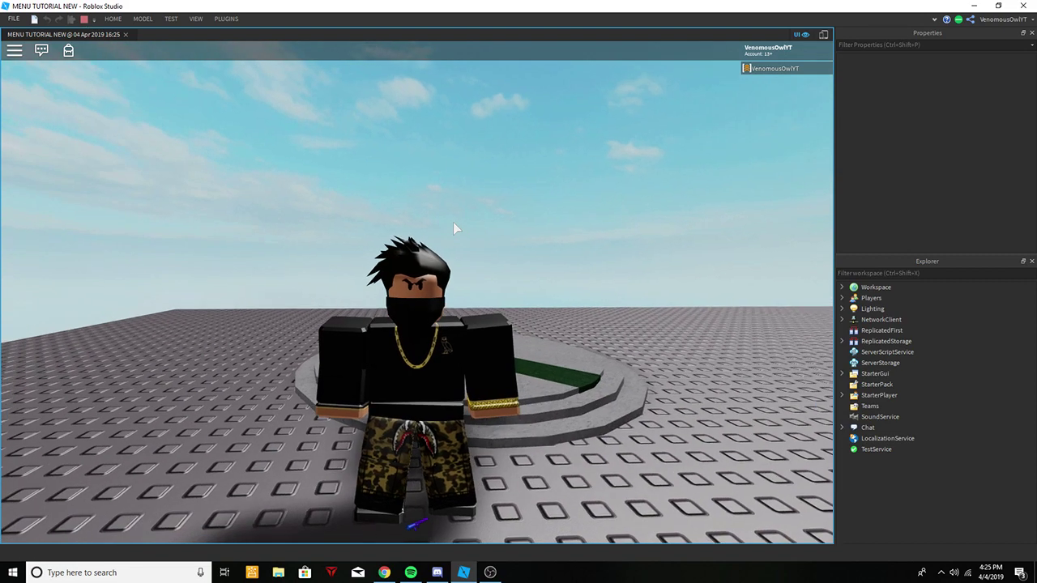
scroll(453, 221, down, 2)
click(85, 22)
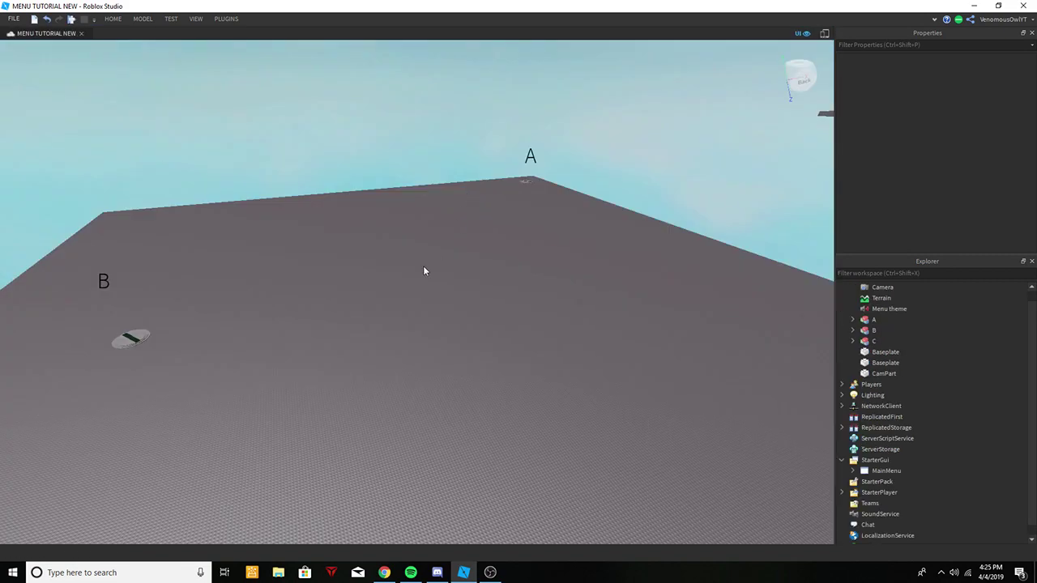
right_drag(437, 266, 438, 266)
key(w)
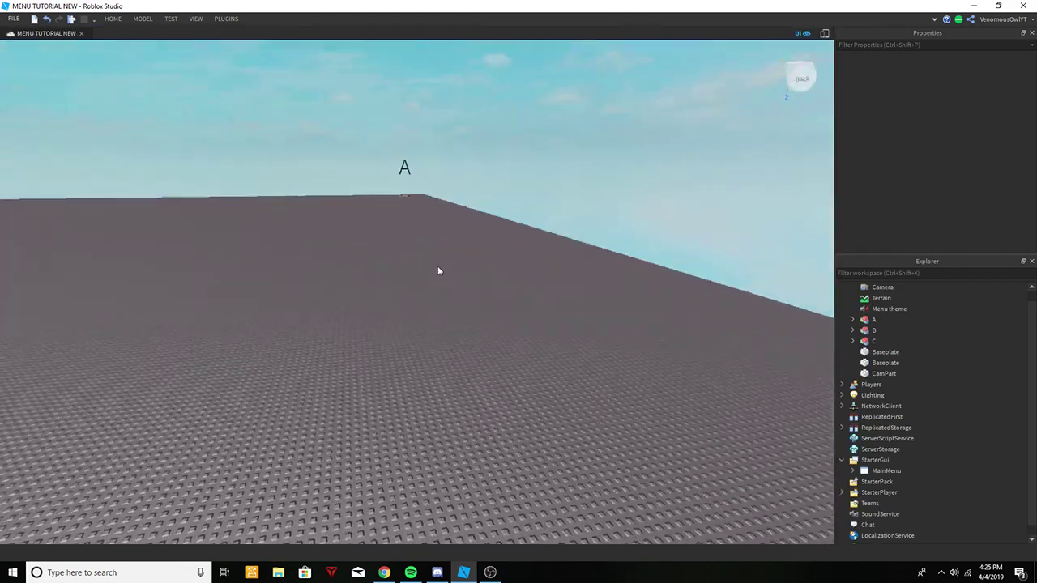
scroll(438, 271, down, 5)
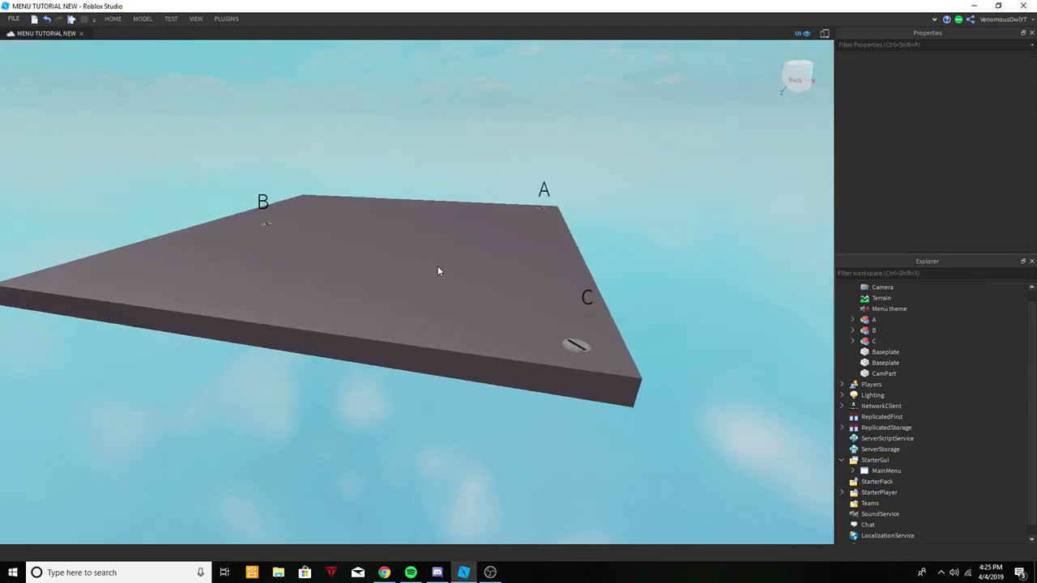
scroll(420, 275, up, 4)
right_drag(419, 276, 420, 275)
key(w)
key(s)
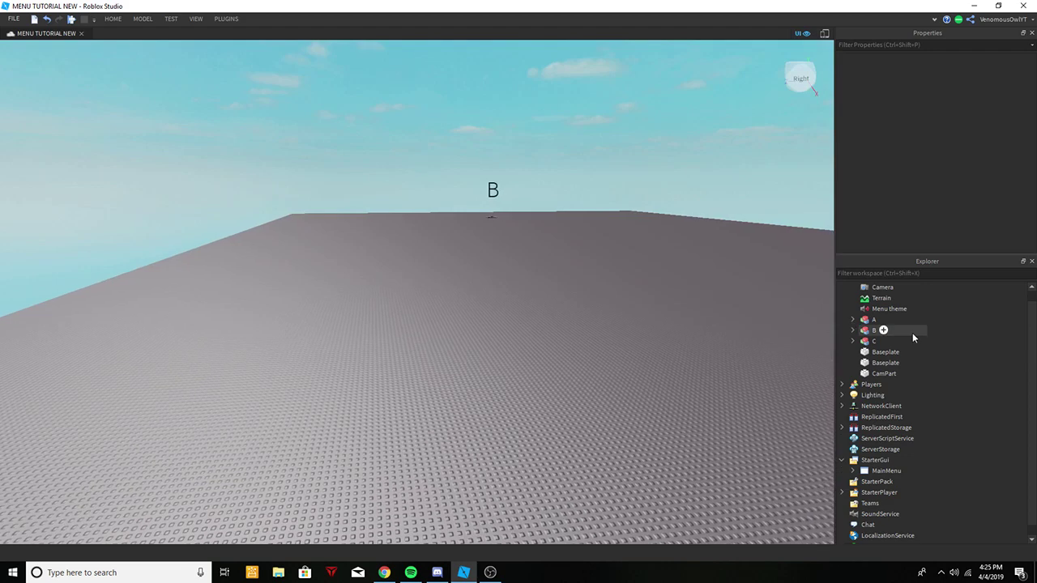
Add a ScreenGui to StarterGui and name it Main.
click(875, 459)
click(900, 460)
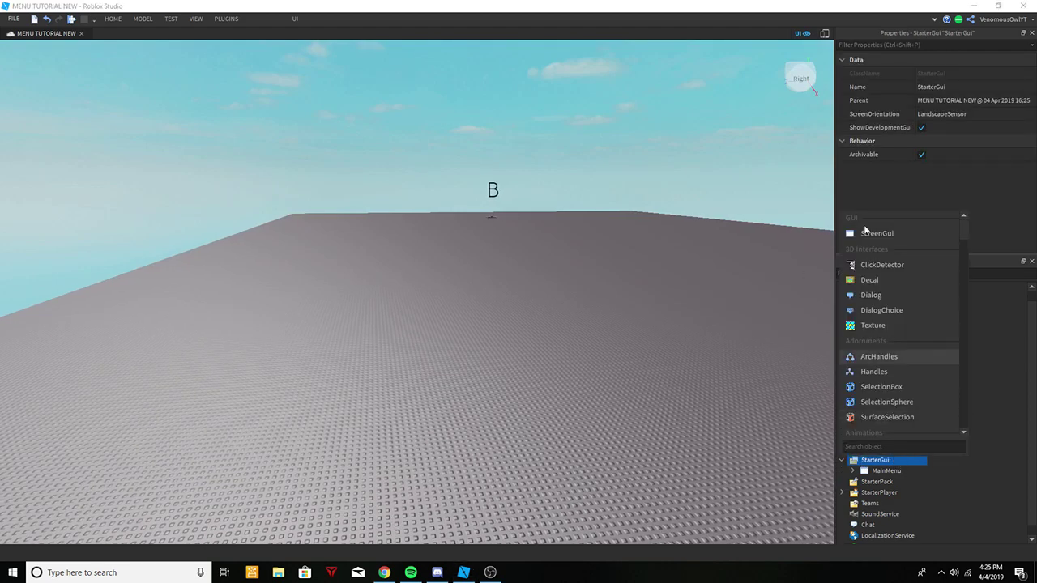
click(868, 232)
right_drag(525, 278, 524, 278)
key(s)
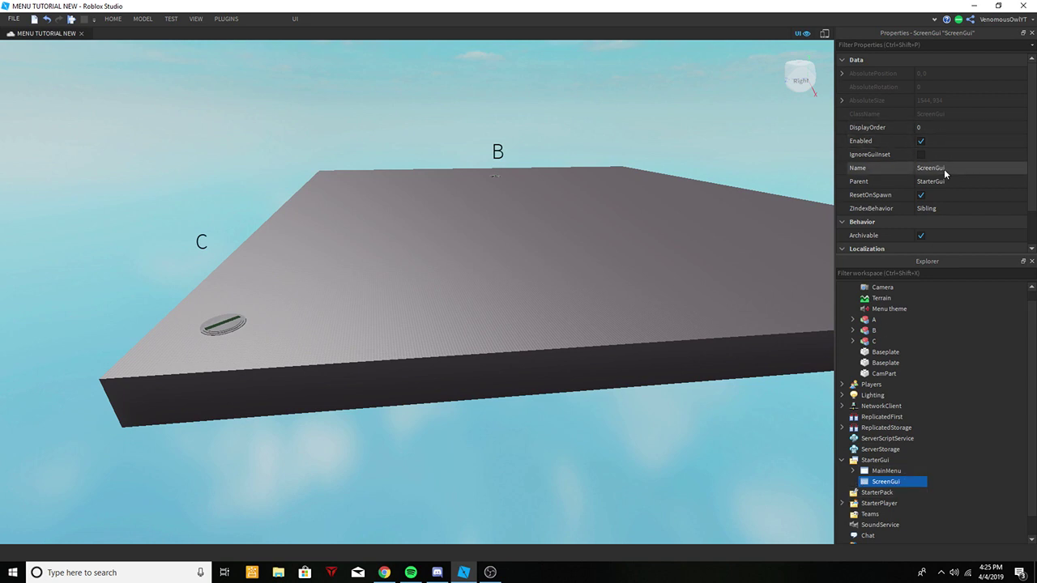
click(943, 168)
text(Main)
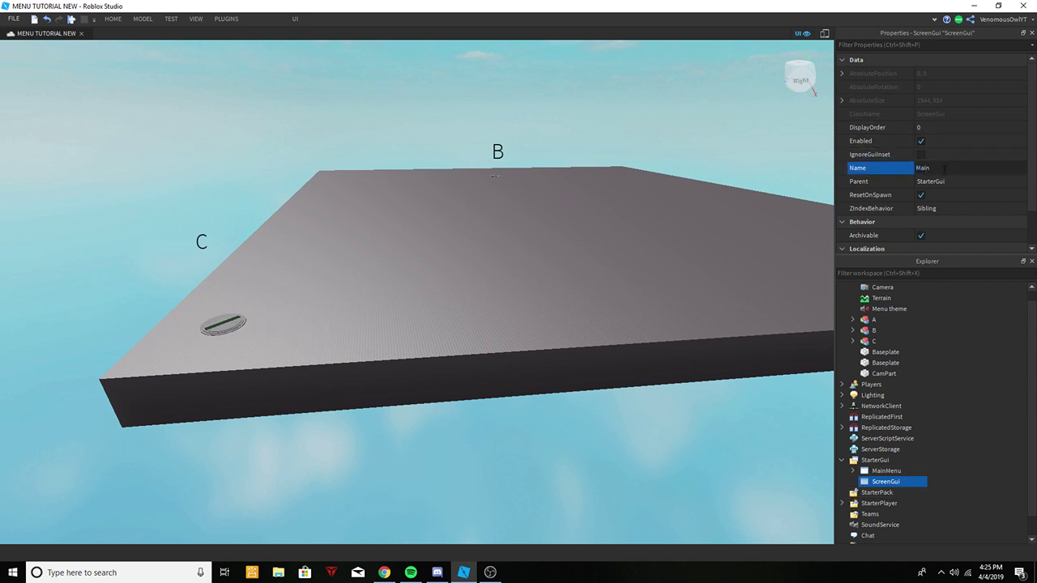
key(Return)
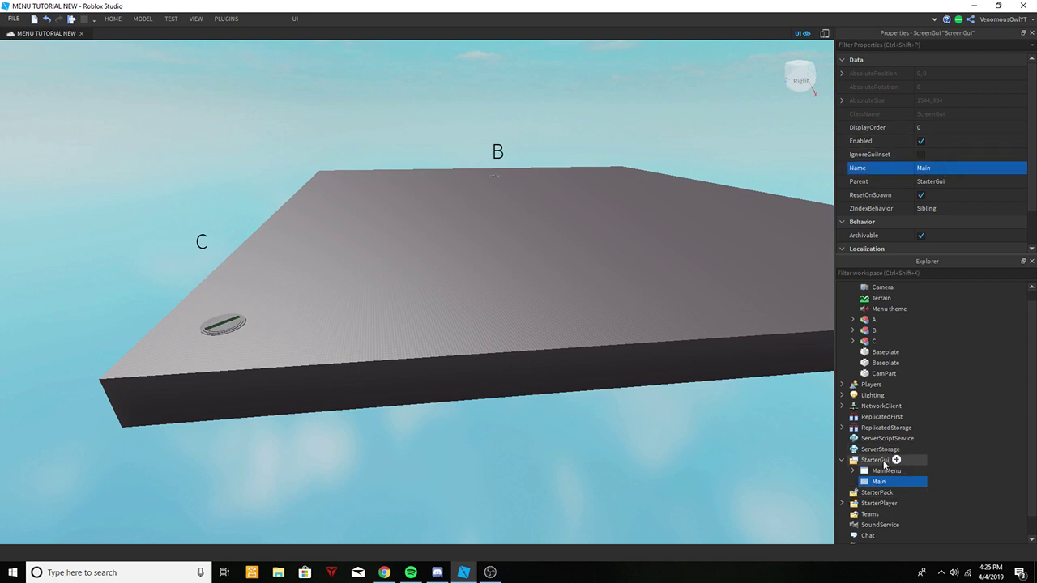
Move the existing MainMenu GUI from StarterGui into ReplicatedStorage and collapse that folder.
drag(880, 471, 886, 416)
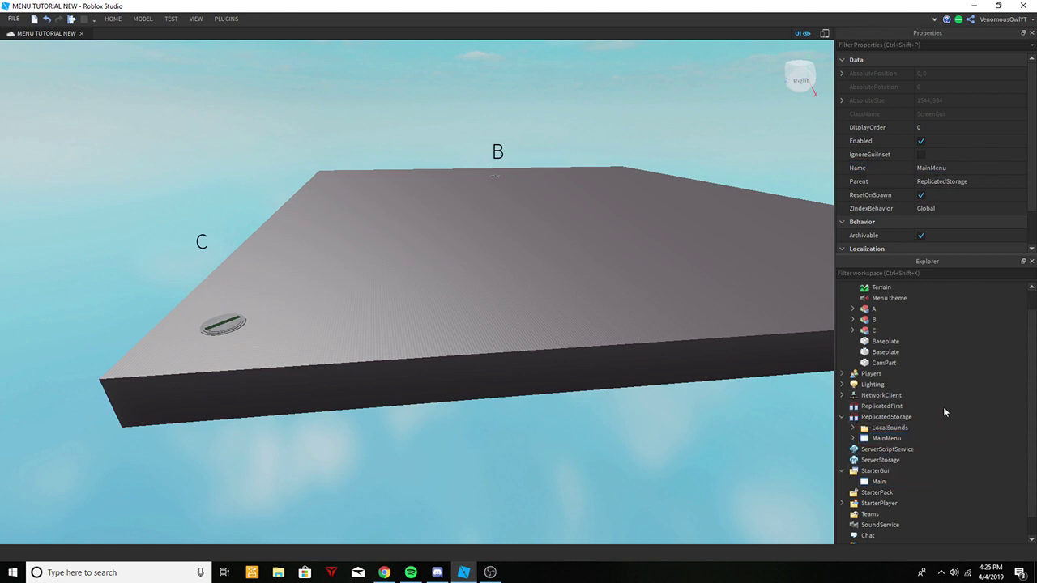
click(842, 418)
Add a Frame to the Main GUI and stretch it over the full viewport height, about 156 px from the left edge.
click(891, 460)
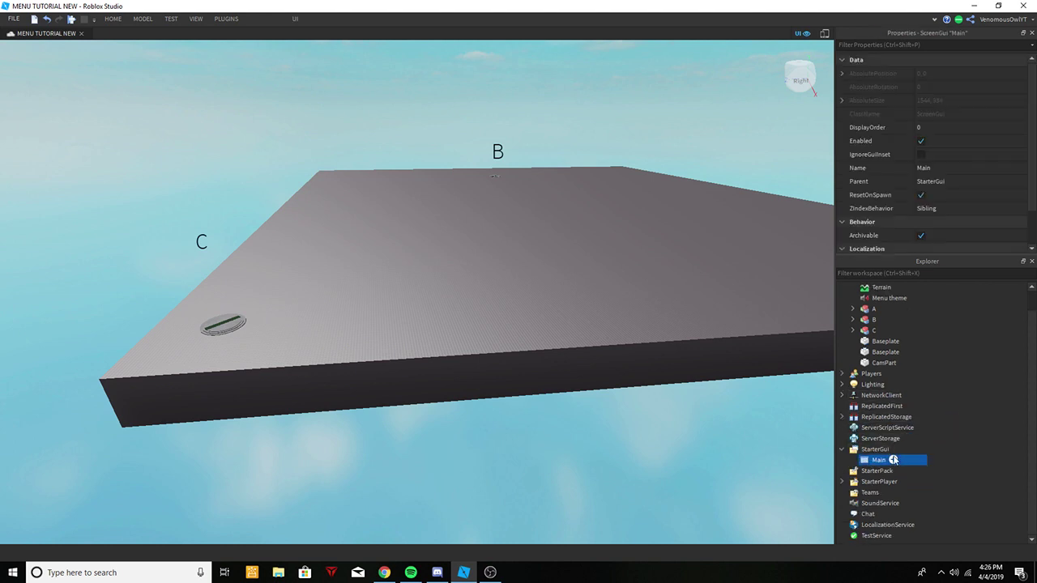
click(893, 460)
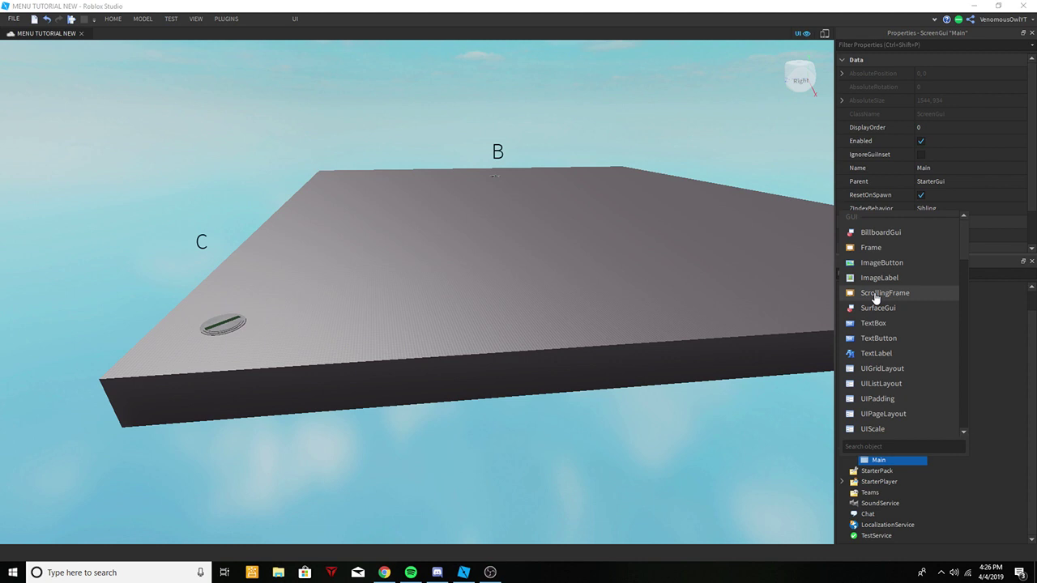
click(869, 253)
drag(42, 76, 357, 545)
drag(241, 91, 241, 41)
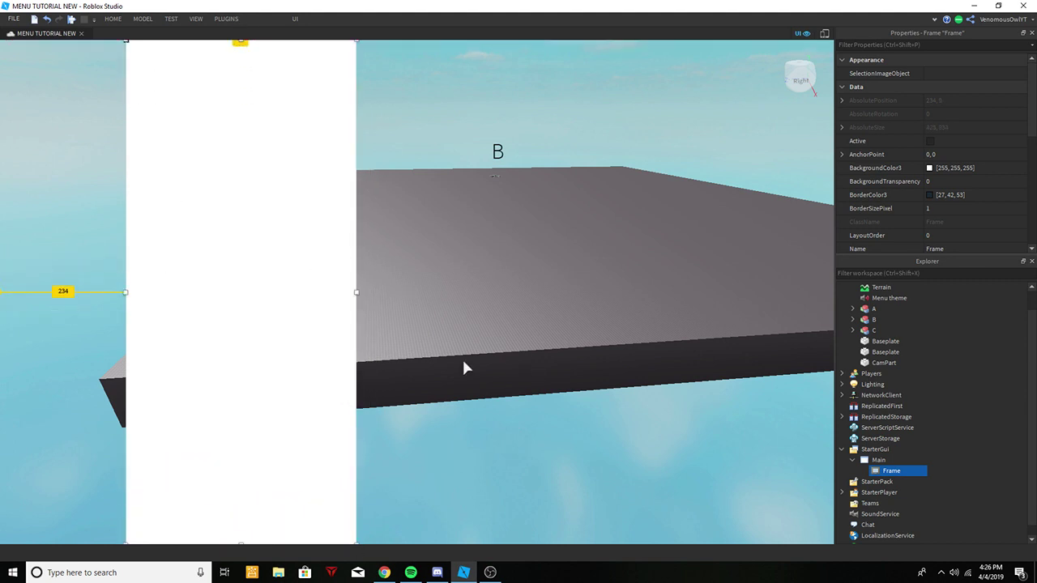
drag(165, 305, 124, 302)
click(319, 299)
Set the frame's BackgroundColor3 to 30, 30, 30.
click(883, 471)
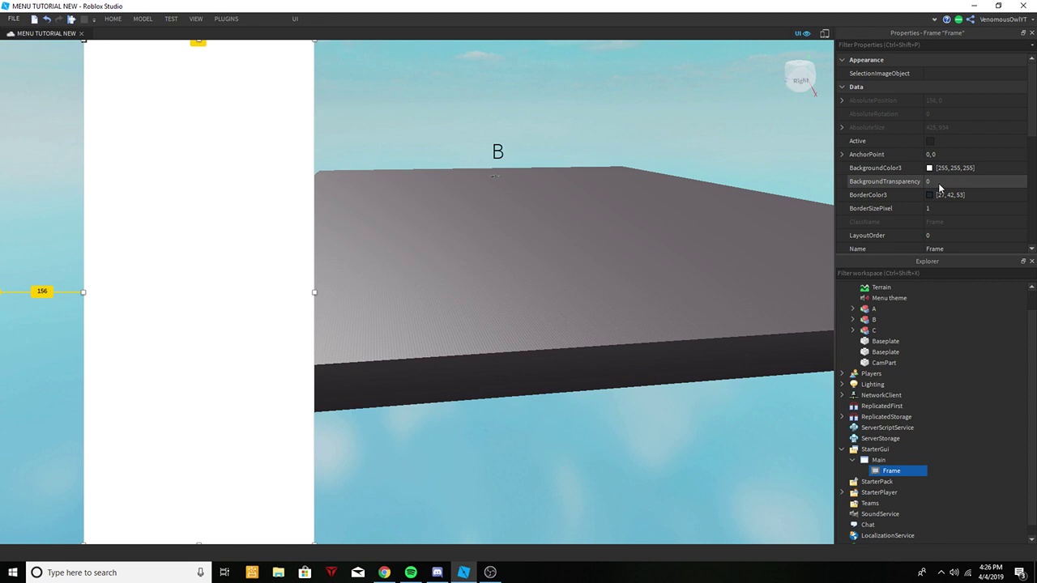
click(944, 168)
text(30,30,30)
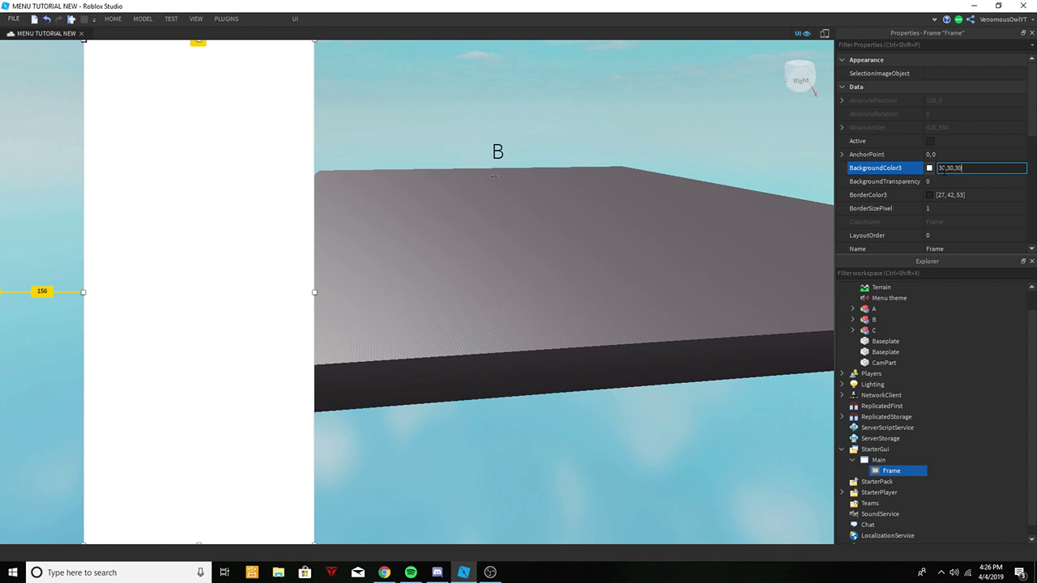
key(Return)
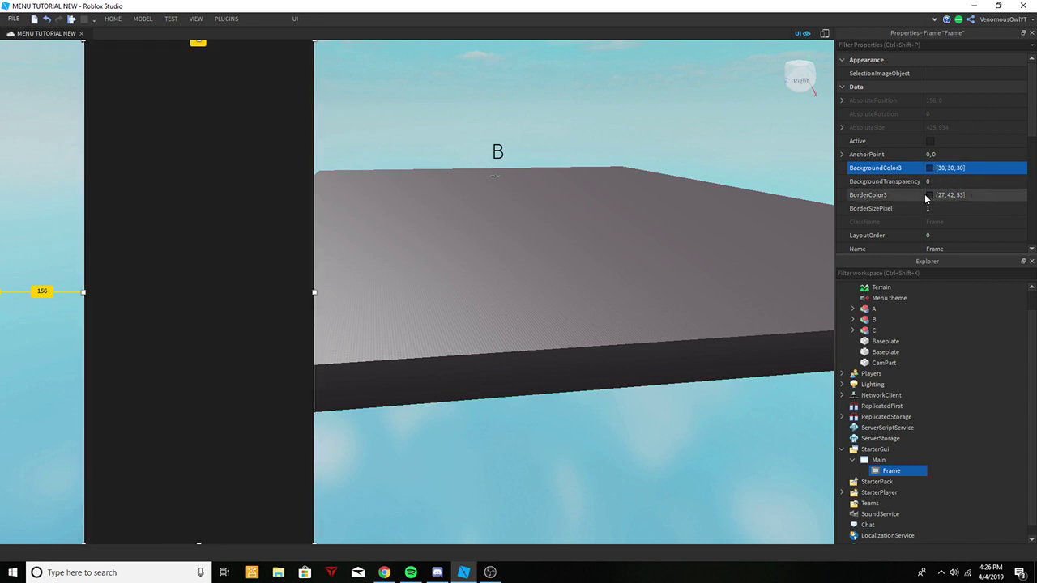
Raise the brightness of the frame's blue-grey border colour.
click(929, 196)
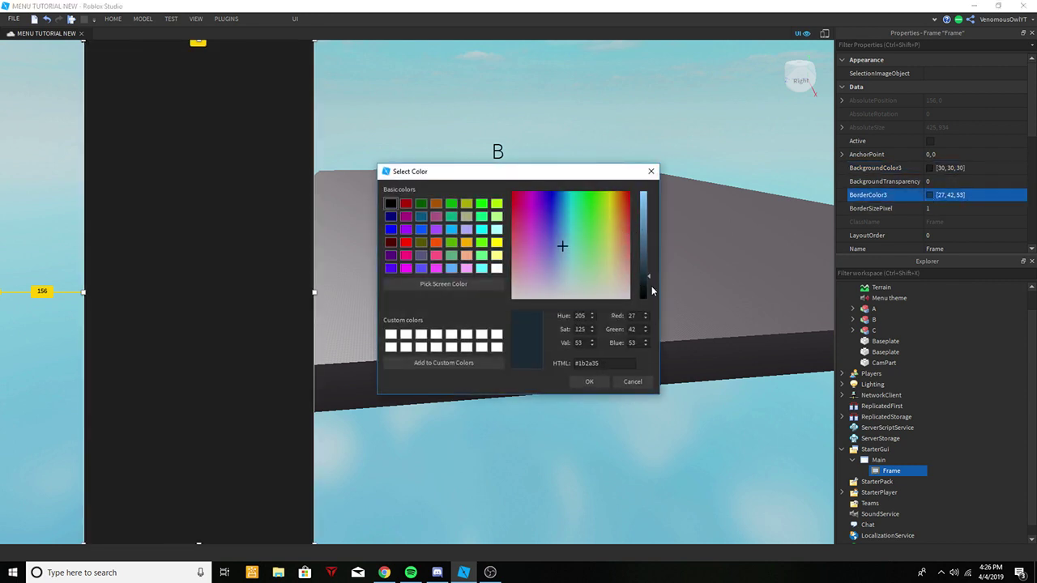
drag(655, 298, 645, 259)
click(589, 381)
Set the frame's BorderSizePixel to 3.
click(944, 210)
text(3)
key(Return)
click(950, 361)
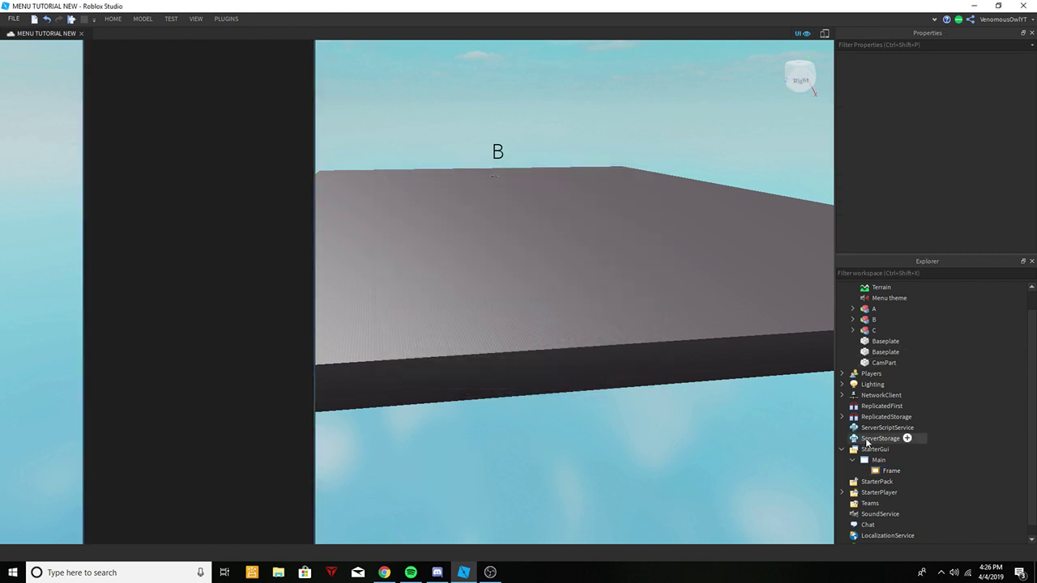
Set the frame's border colour to a dark yellow, 93, 81, 17.
click(891, 470)
click(928, 195)
click(613, 212)
click(600, 387)
click(961, 440)
right_drag(445, 327, 446, 328)
key(w)
scroll(445, 331, down, 5)
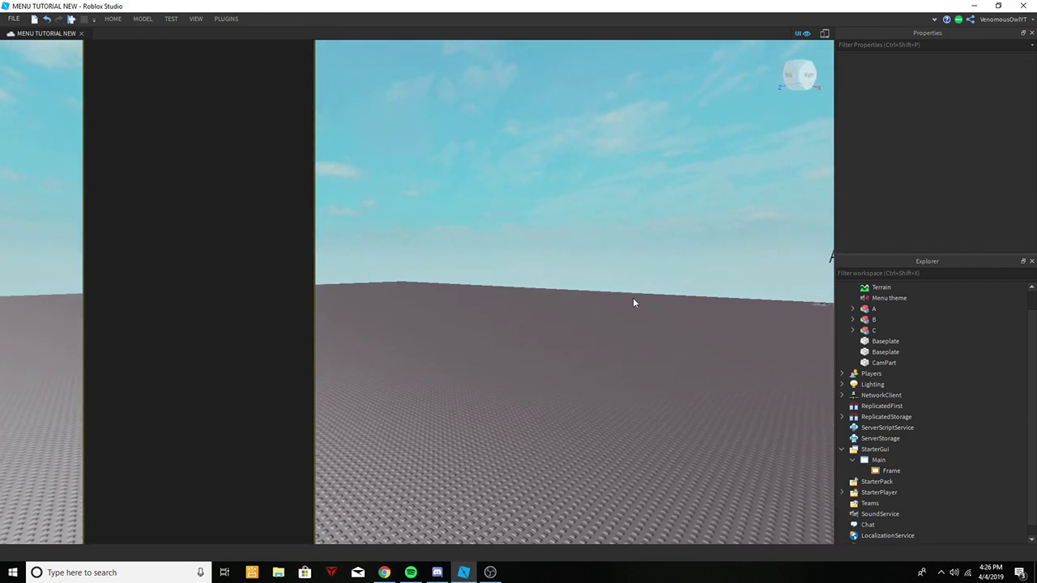
Rename the frame inside the Main GUI to Background1.
click(890, 470)
scroll(935, 179, down, 2)
click(940, 168)
text(Background1)
key(Return)
click(983, 408)
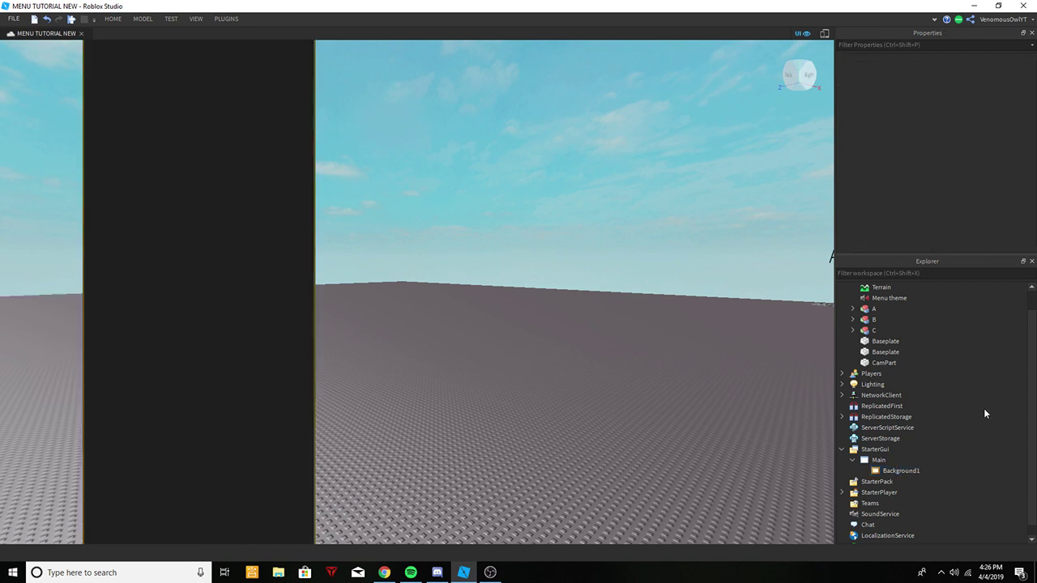
Add a TextLabel to Background1 and place it centred horizontally, about 381 px below the frame's top edge.
click(911, 473)
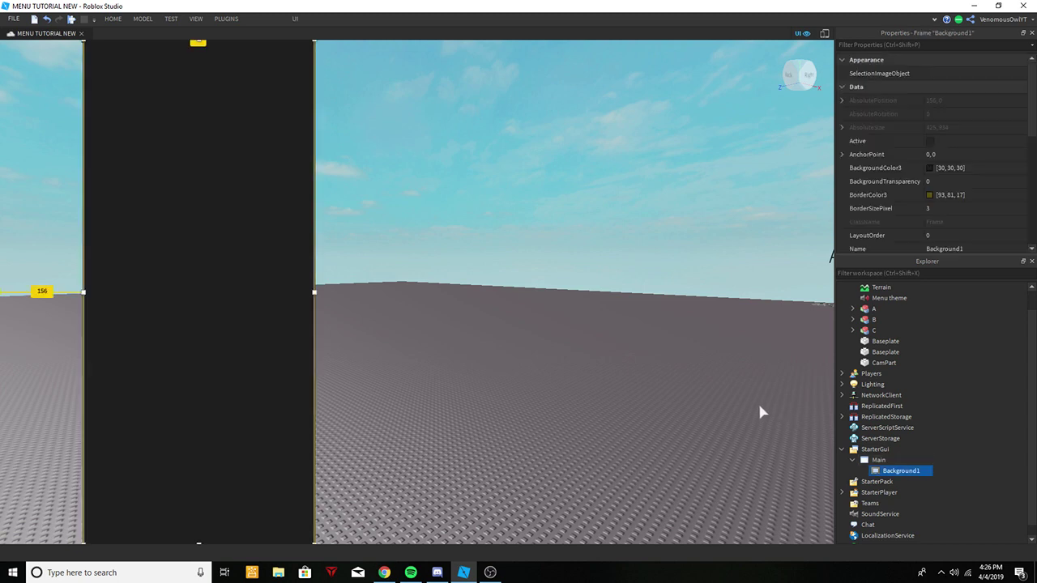
click(926, 471)
scroll(876, 312, down, 3)
scroll(883, 324, up, 2)
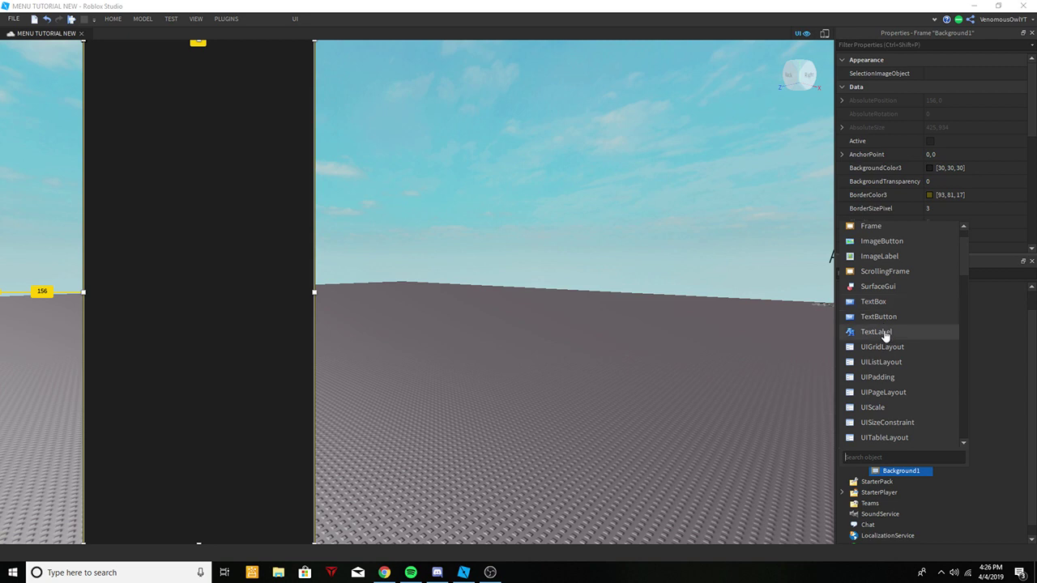
click(883, 332)
drag(134, 66, 191, 250)
Set the text label's BackgroundTransparency to 1.
click(944, 181)
text(1)
key(Return)
Set the label's font to SciFi and its text colour to white, 255, 255, 255.
scroll(946, 181, down, 5)
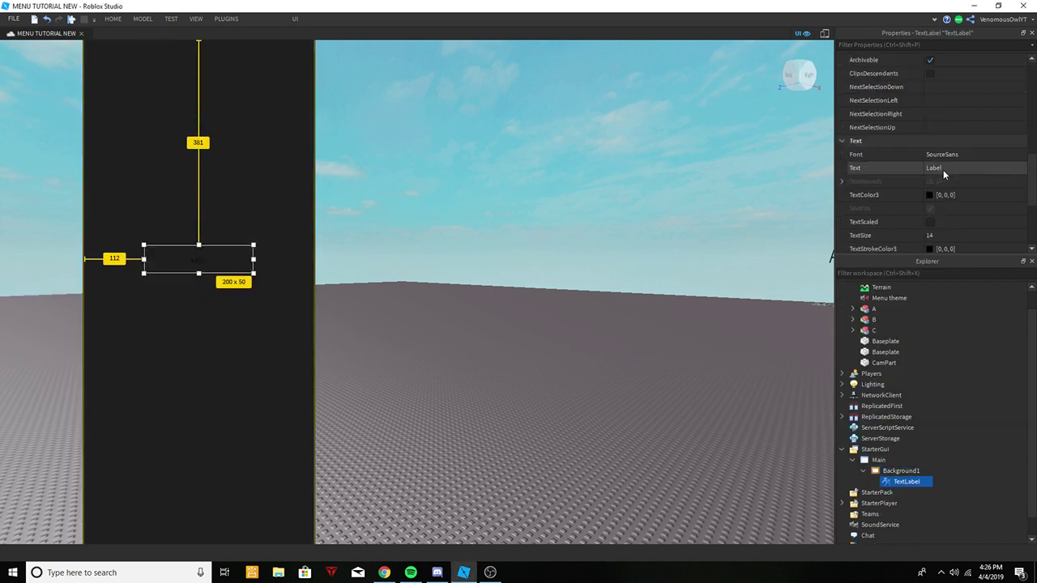
click(945, 115)
click(944, 157)
click(935, 154)
click(929, 154)
drag(644, 293, 644, 191)
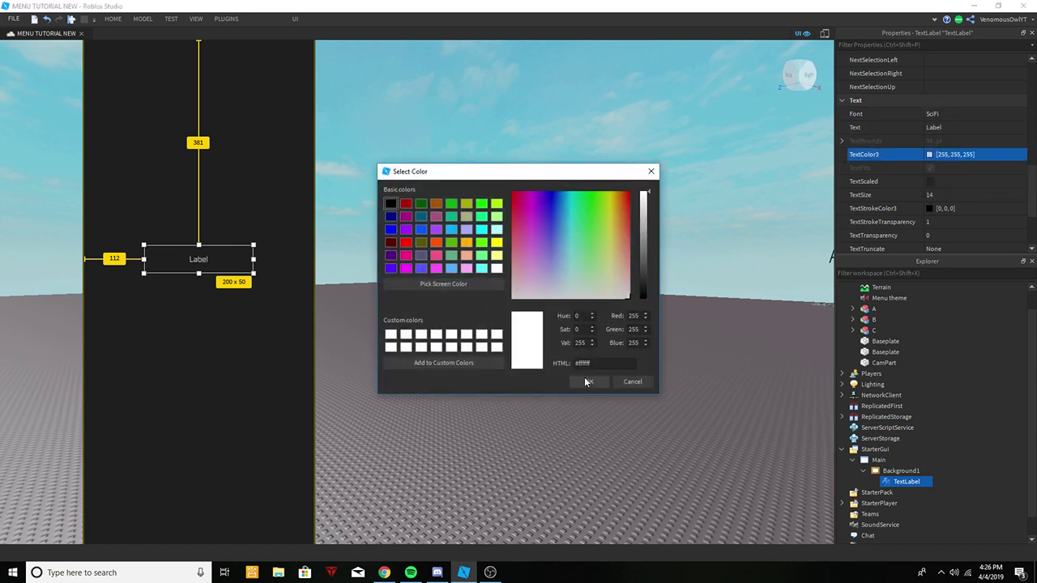
click(589, 381)
Enable TextScaled for the label and set its text to "Capture the Flag".
click(931, 181)
click(939, 128)
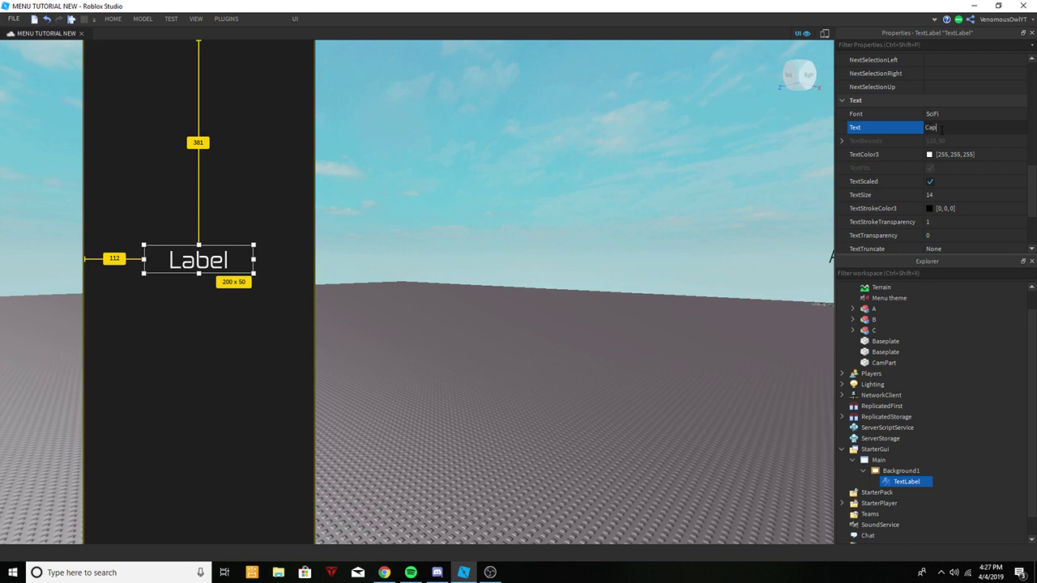
text(lag)
key(Return)
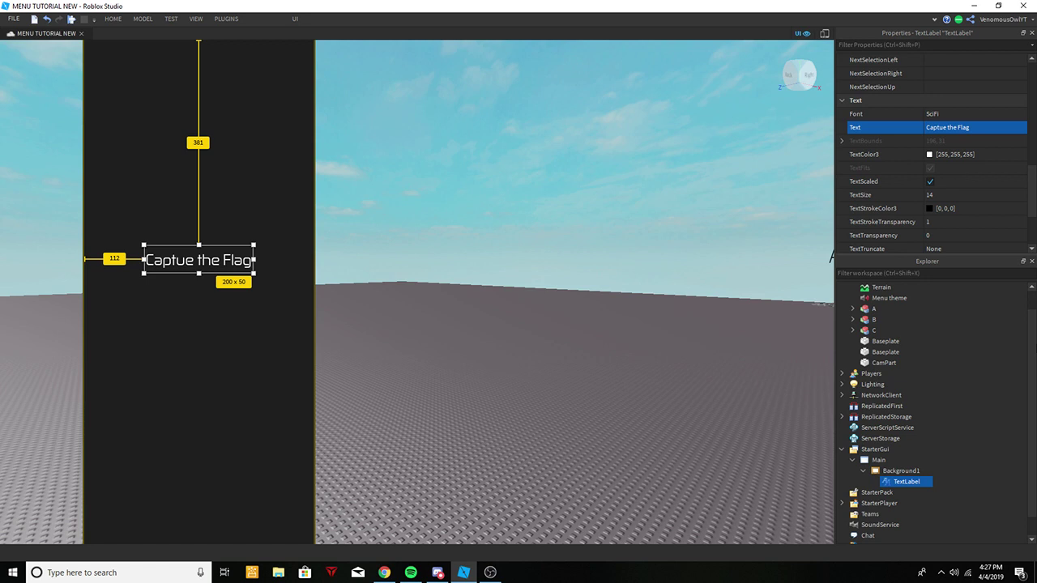
click(943, 127)
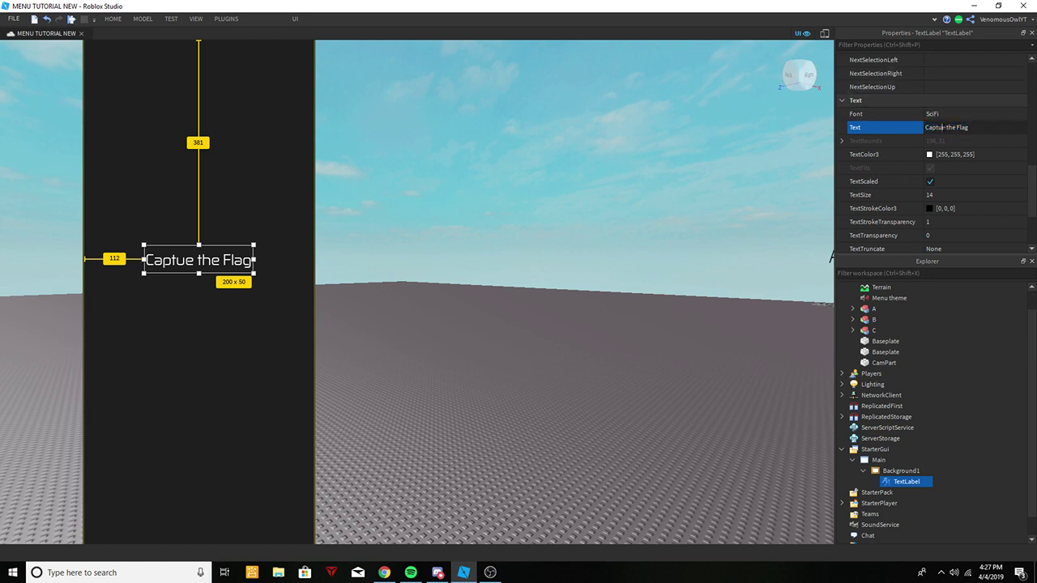
text(r)
key(Return)
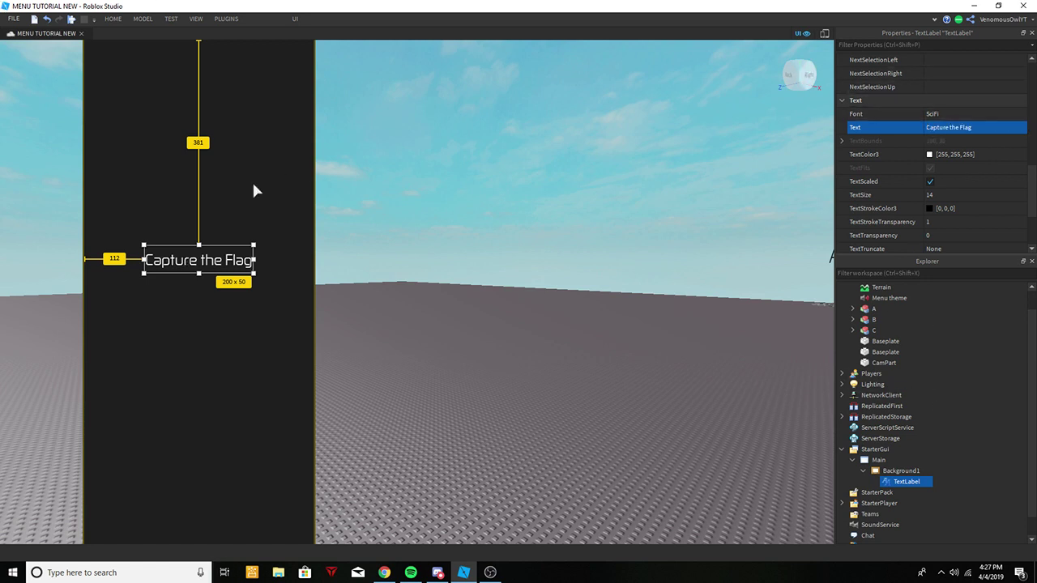
Shift the label's upper and lower edges upward so it is about 200 x 52 px, about 277 px below the frame's top.
drag(199, 244, 198, 190)
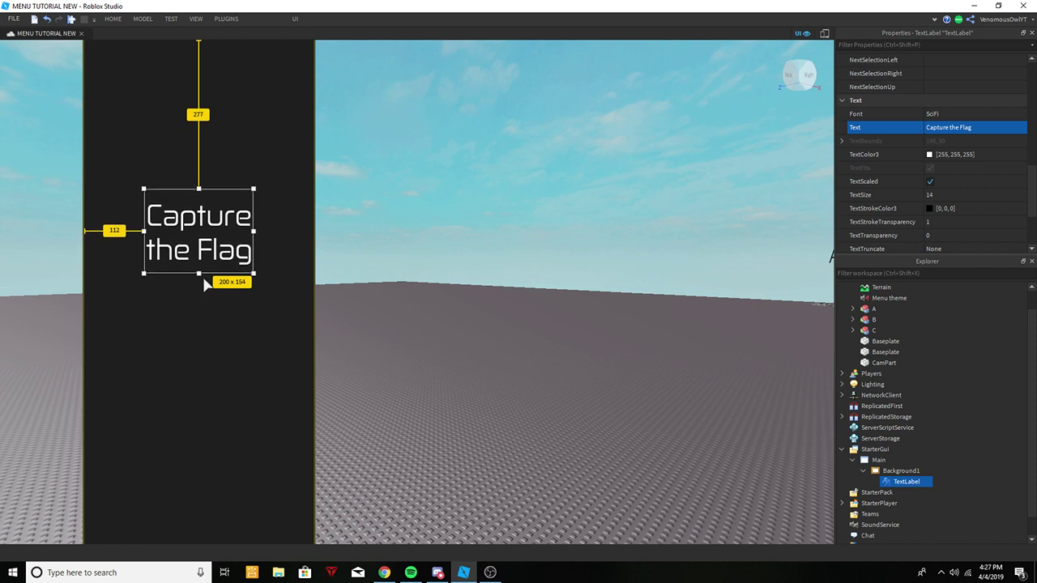
drag(198, 273, 220, 219)
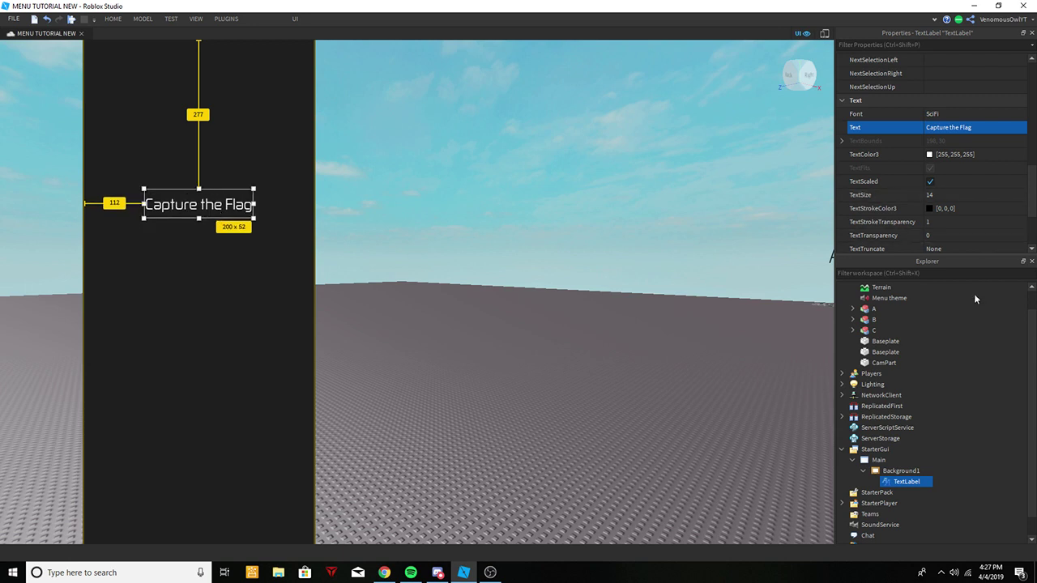
Rename the "Capture the Flag" text label as Title.
click(960, 470)
click(887, 482)
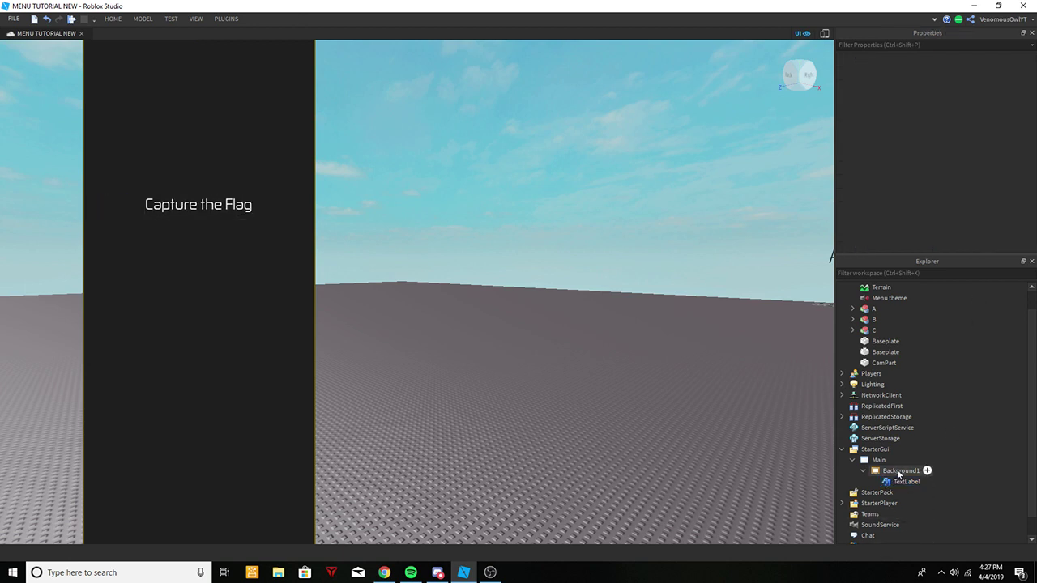
scroll(940, 205, down, 1)
click(944, 209)
text(Title)
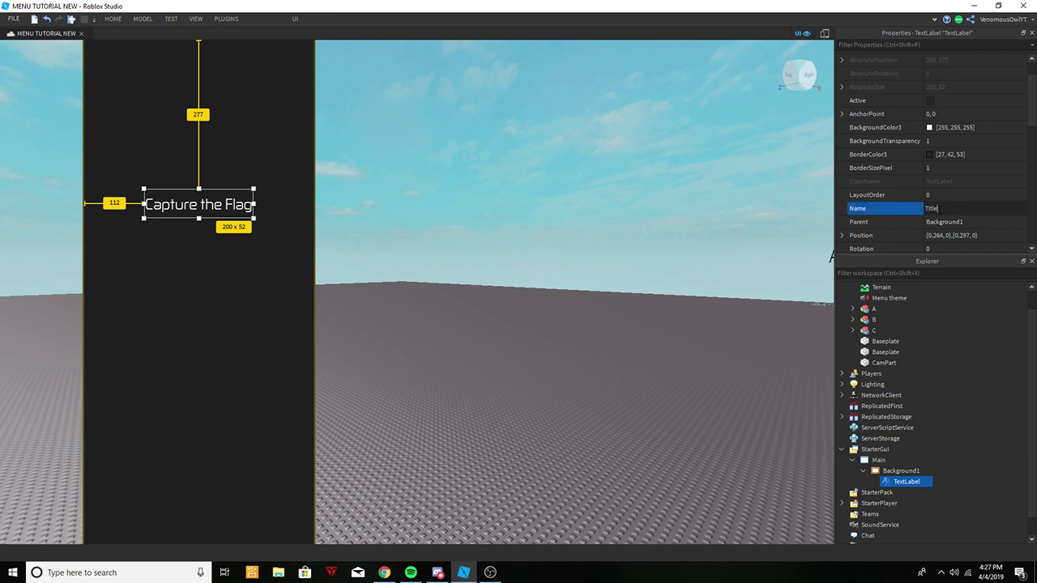
key(Return)
Duplicate the Title label and resize the copy to about 200 x 54 px, about 353 px below the frame's top.
right_click(903, 482)
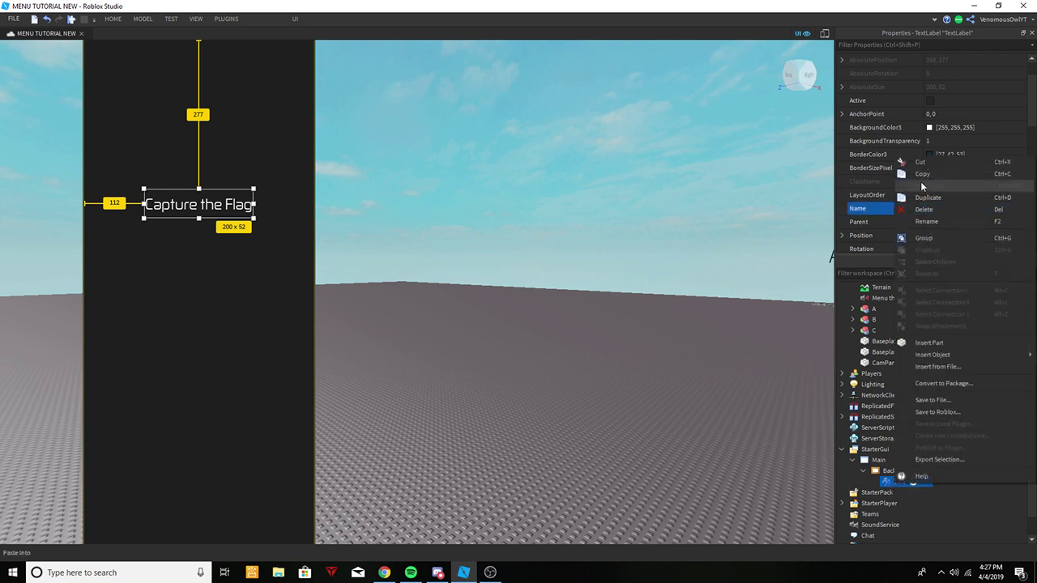
click(922, 198)
drag(198, 219, 199, 259)
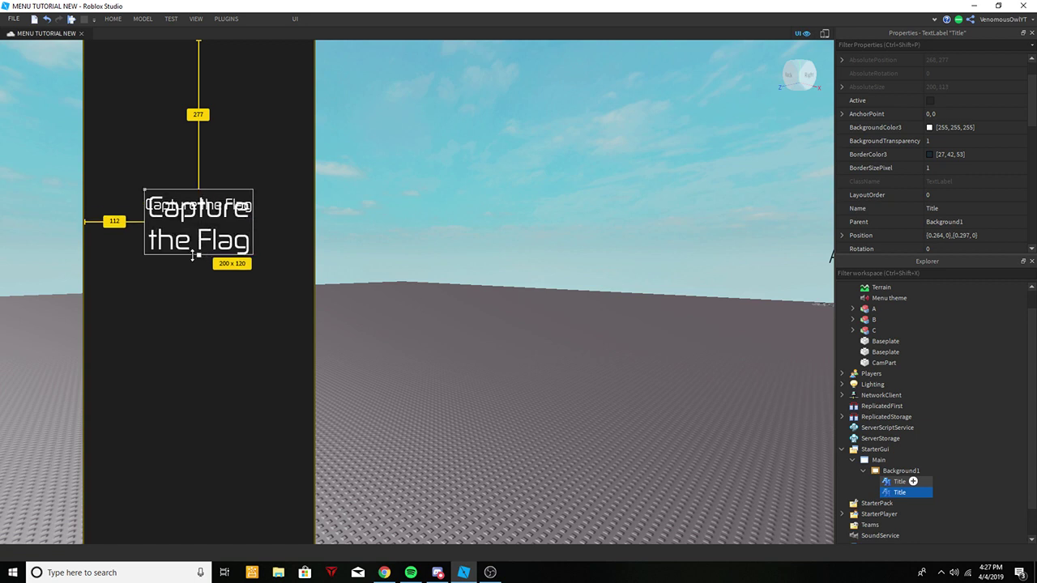
drag(199, 189, 199, 230)
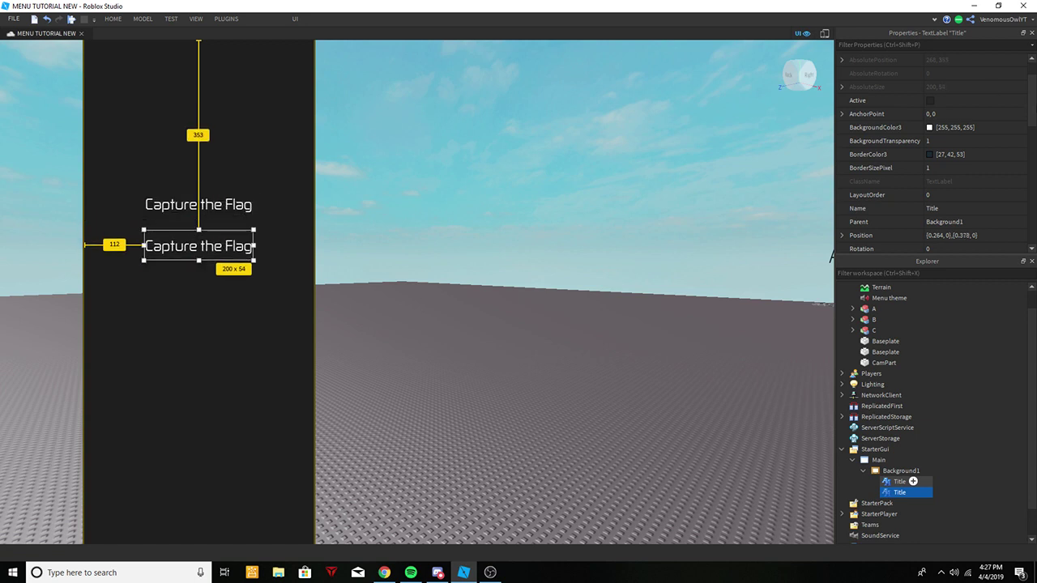
Set the duplicated label's text to "Made by : Owl".
scroll(977, 141, down, 4)
scroll(968, 142, down, 3)
click(948, 167)
text(Made by :)
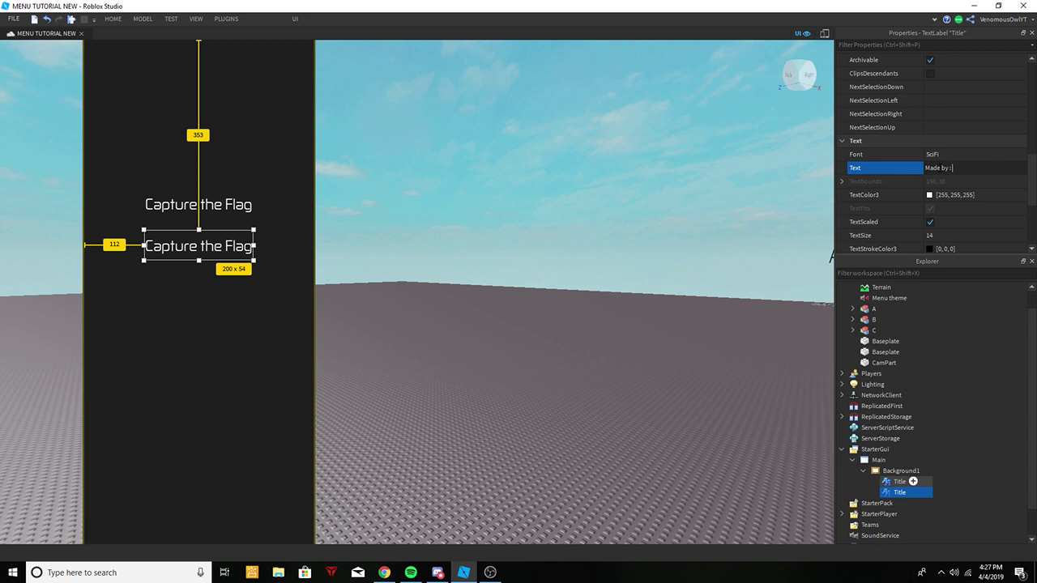
text(l)
key(Return)
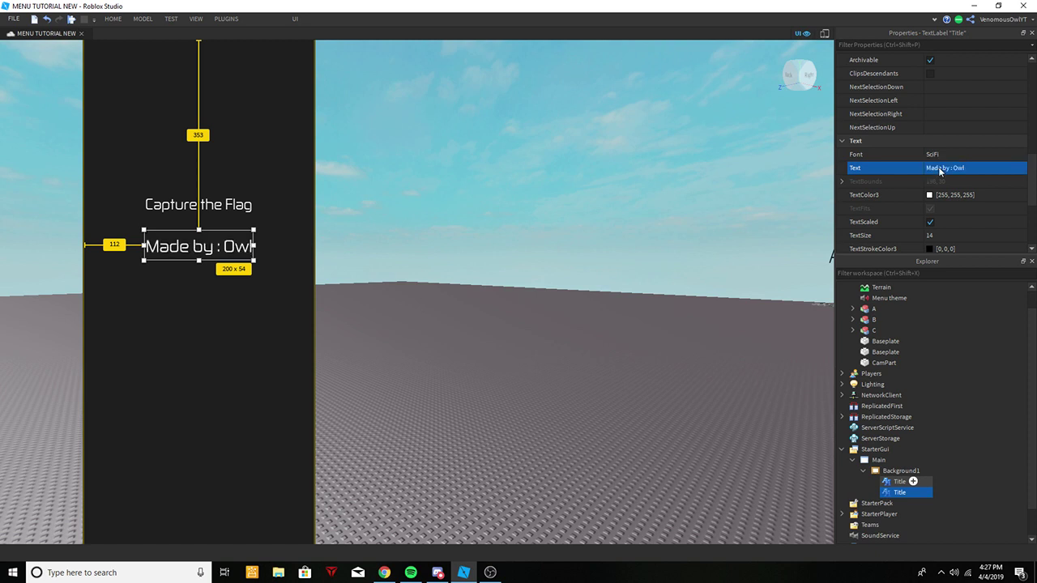
Set the "Made by" label to an unscaled TextSize of 20 and move it up to about 308 px below the frame's top.
scroll(984, 169, down, 1)
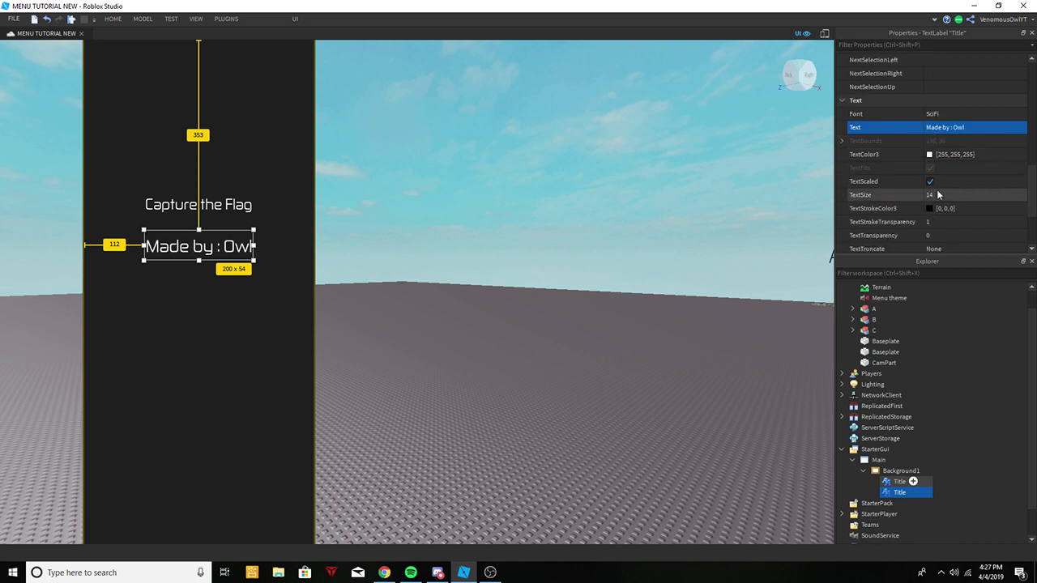
click(930, 181)
click(929, 195)
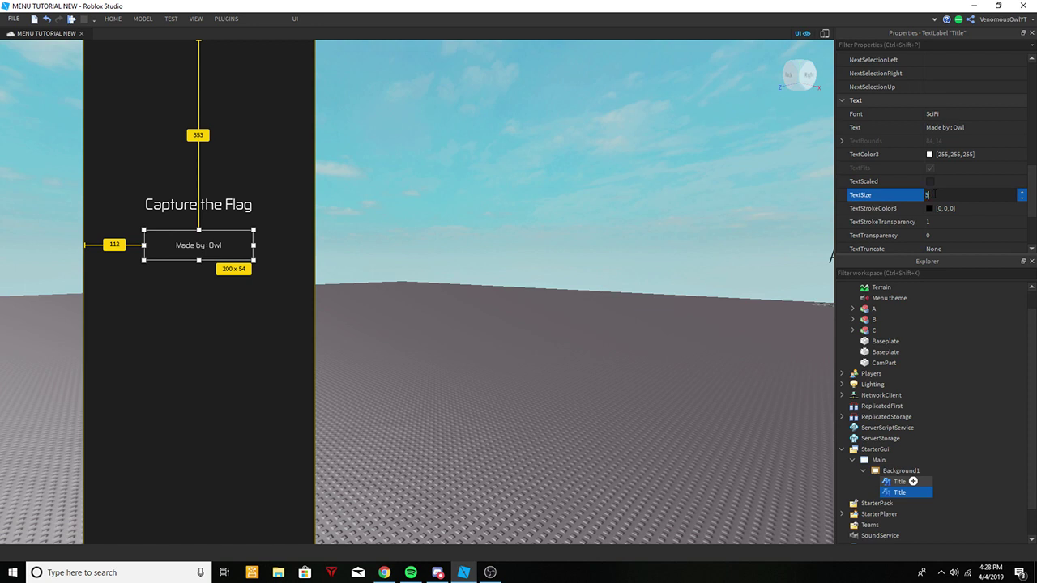
text(20)
key(Return)
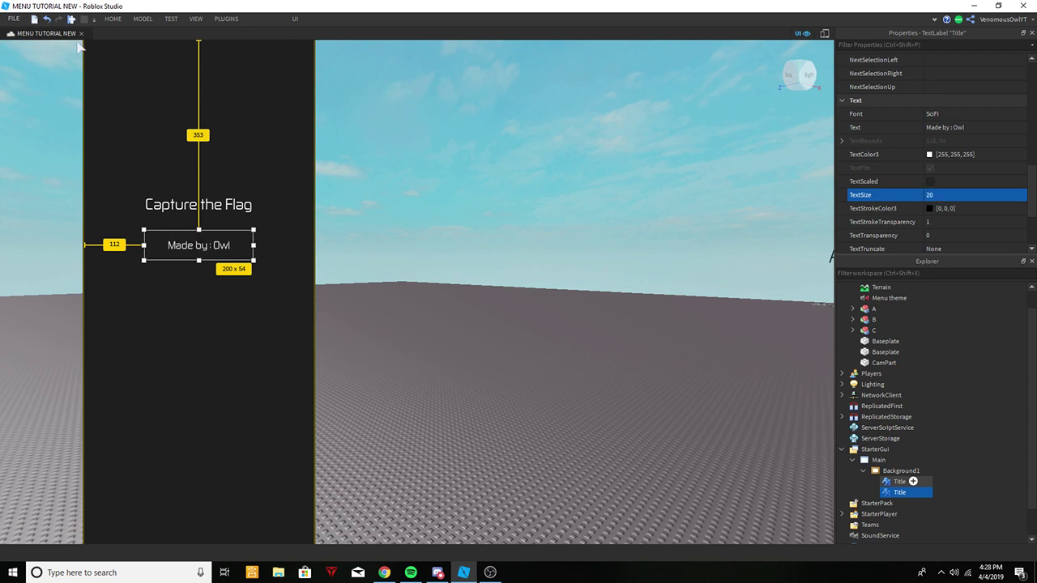
drag(199, 245, 196, 221)
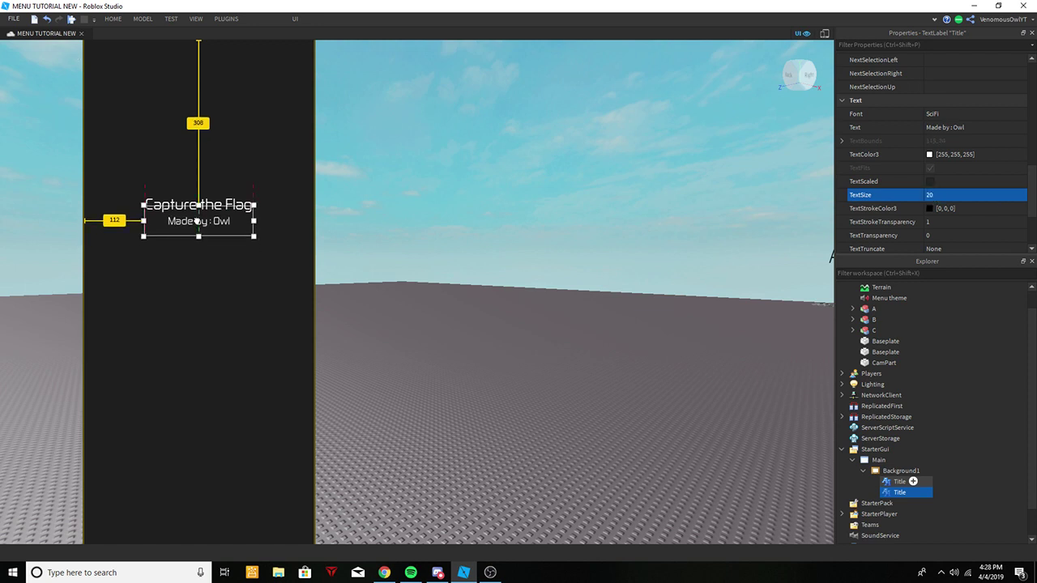
click(1022, 457)
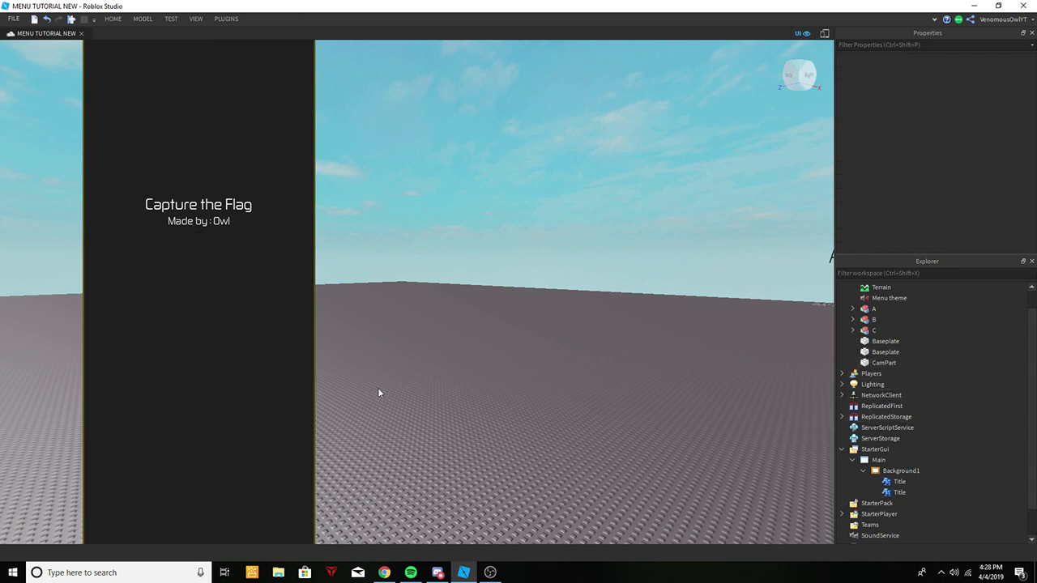
Rename the "Made by" label as Desc.
click(899, 491)
scroll(964, 178, down, 3)
scroll(964, 141, down, 1)
click(944, 128)
text(Desc)
key(Return)
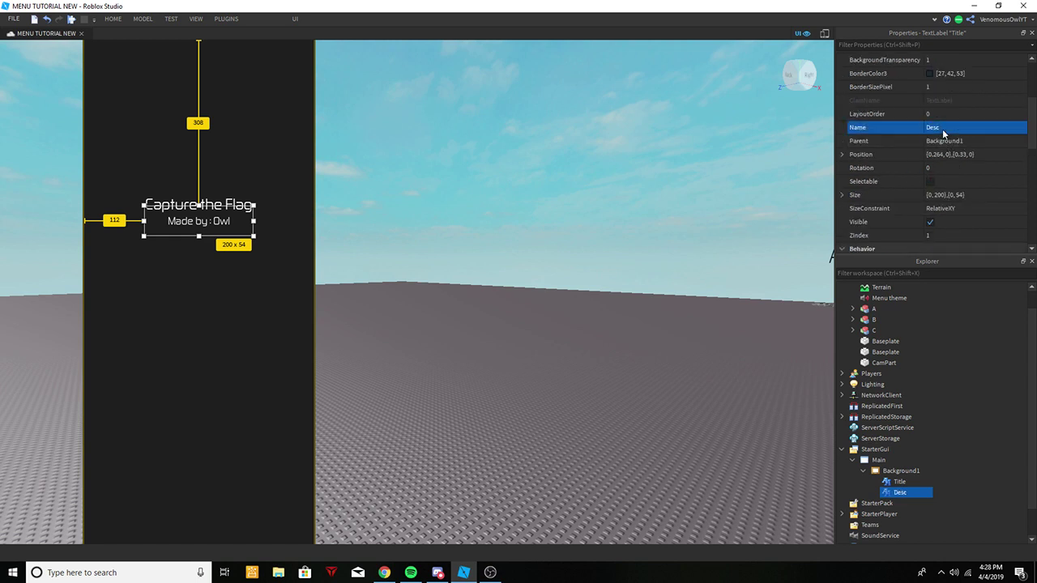
click(961, 425)
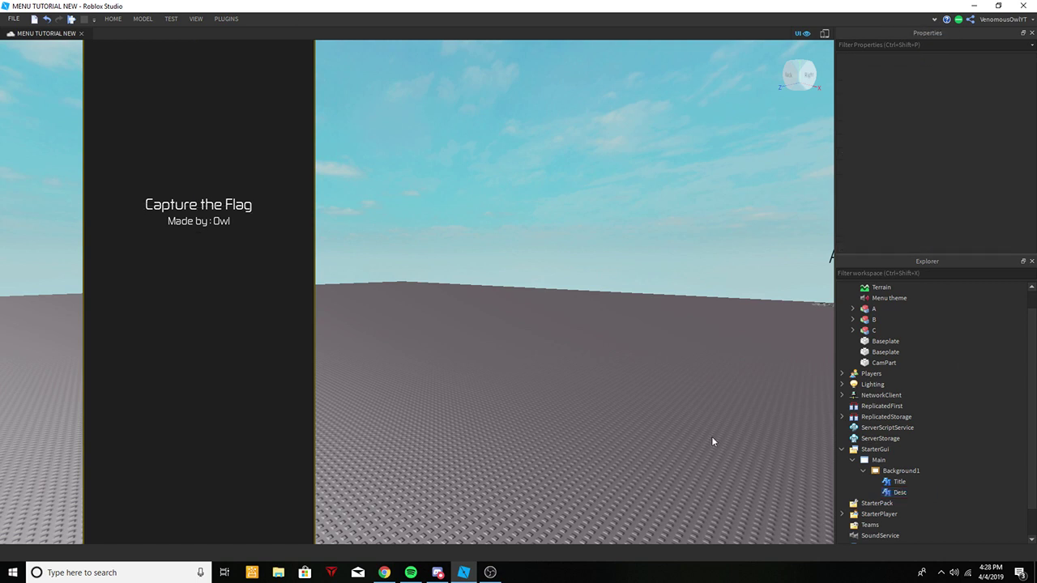
Move the Desc label down to about 347 px below the frame's top.
right_click(899, 492)
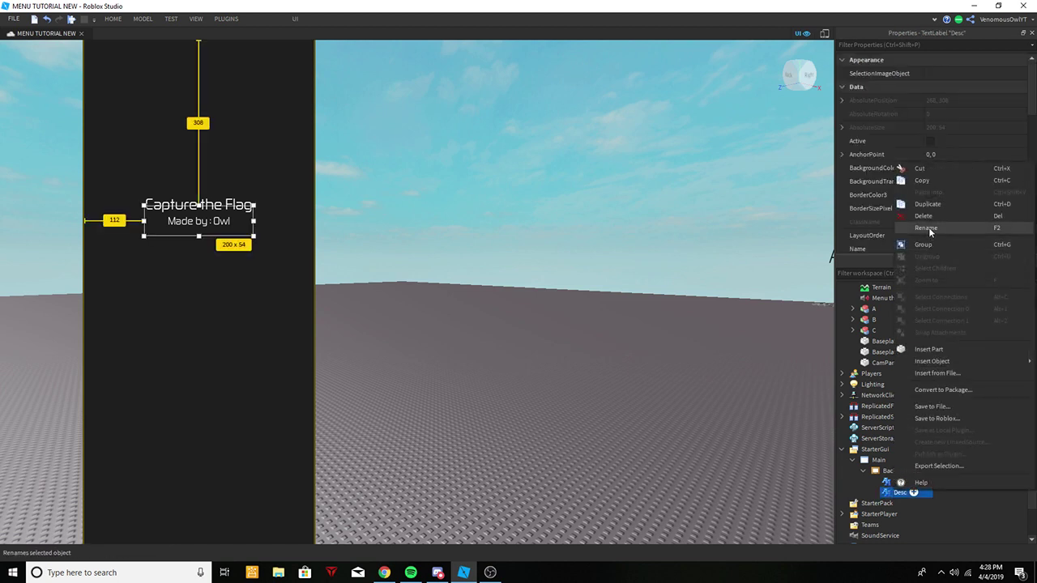
drag(201, 230, 198, 253)
click(995, 491)
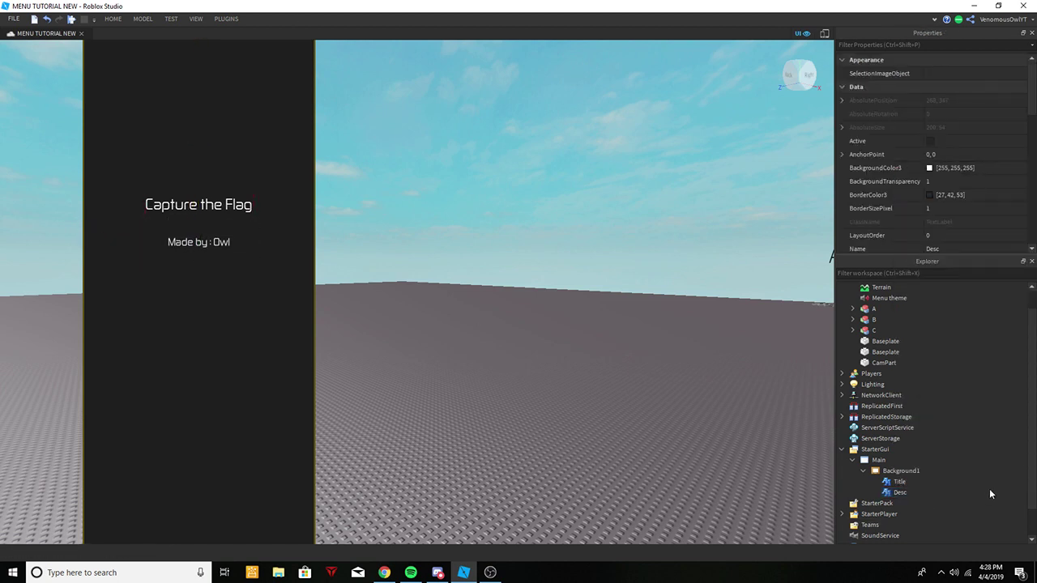
Duplicate the Desc label and place the copy lower, about 413 px above the frame's bottom edge.
right_click(895, 492)
click(926, 204)
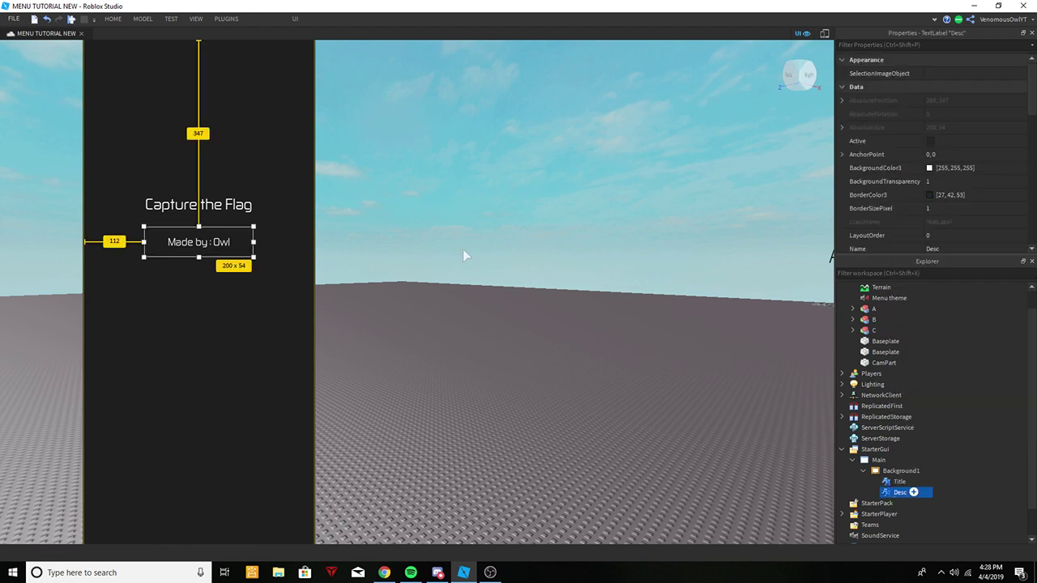
drag(199, 243, 198, 308)
Set the lower label's text to "Blue VS Red, capture the flag.".
scroll(970, 166, down, 10)
click(949, 168)
text(V)
text(lue VS Red, capturee)
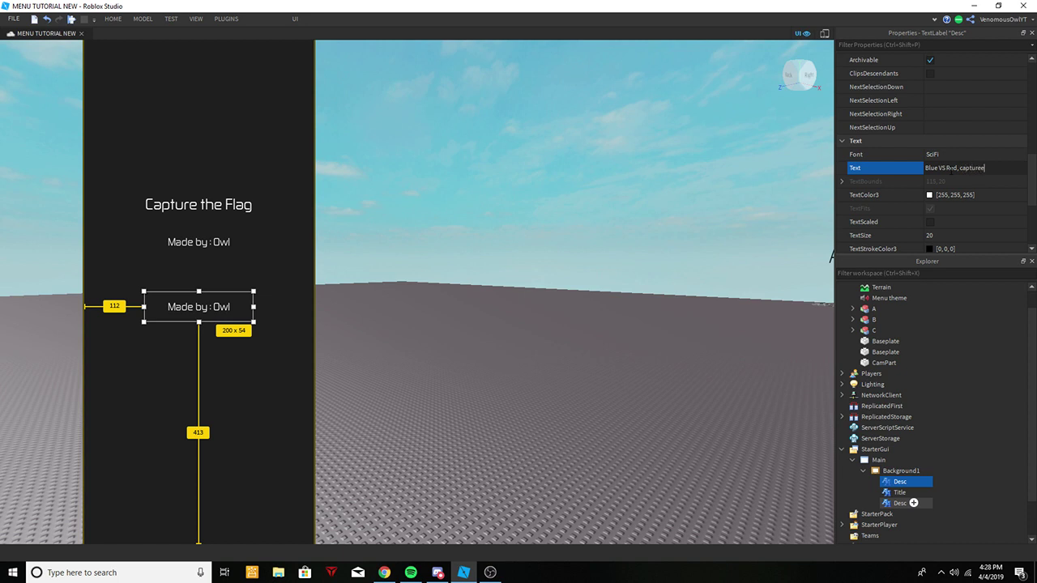
text( the flag.)
key(Return)
click(966, 371)
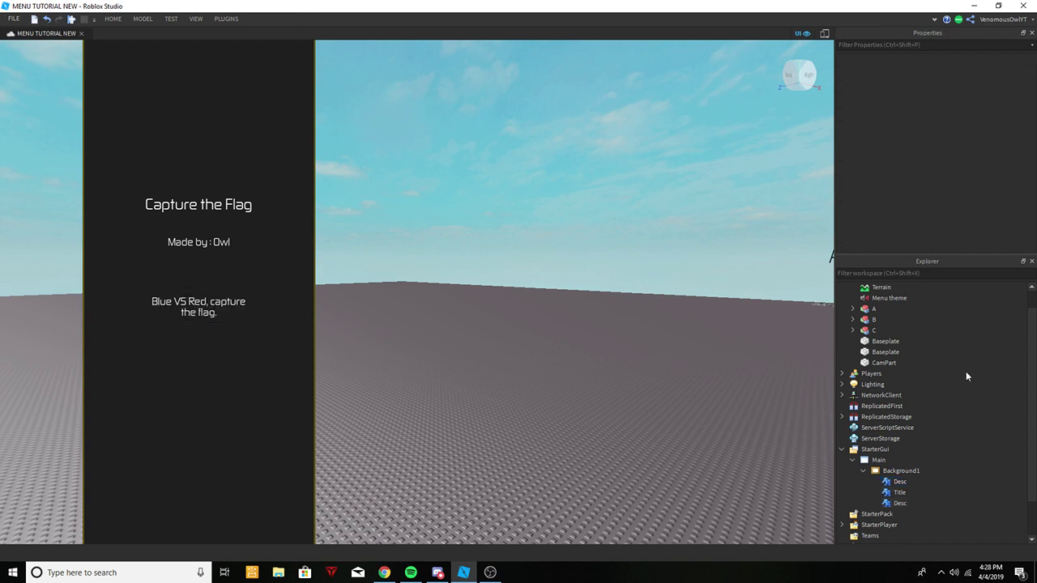
Delete the "Blue VS Red, capture the flag." label.
click(900, 503)
right_click(898, 501)
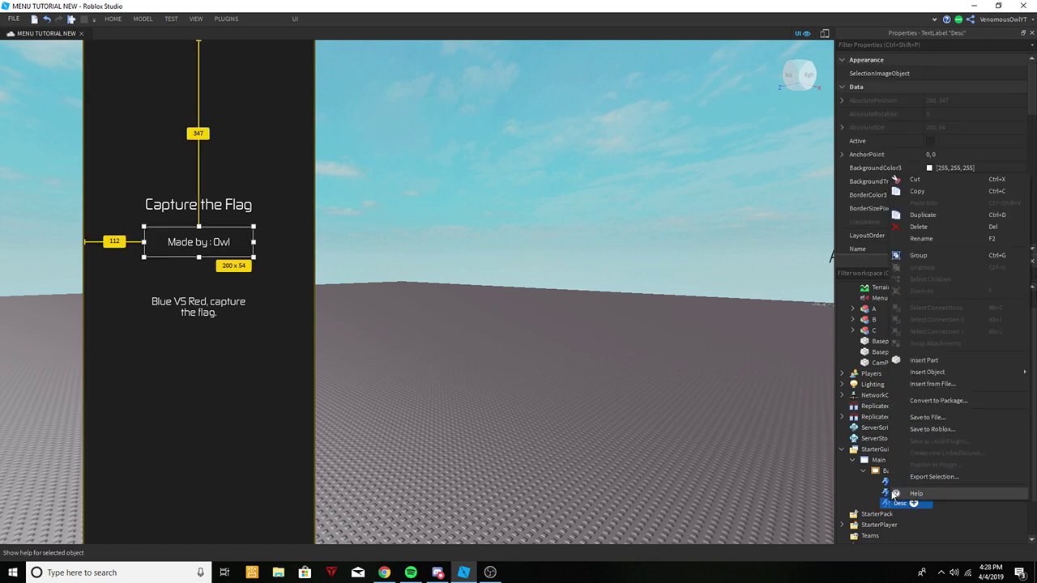
click(915, 493)
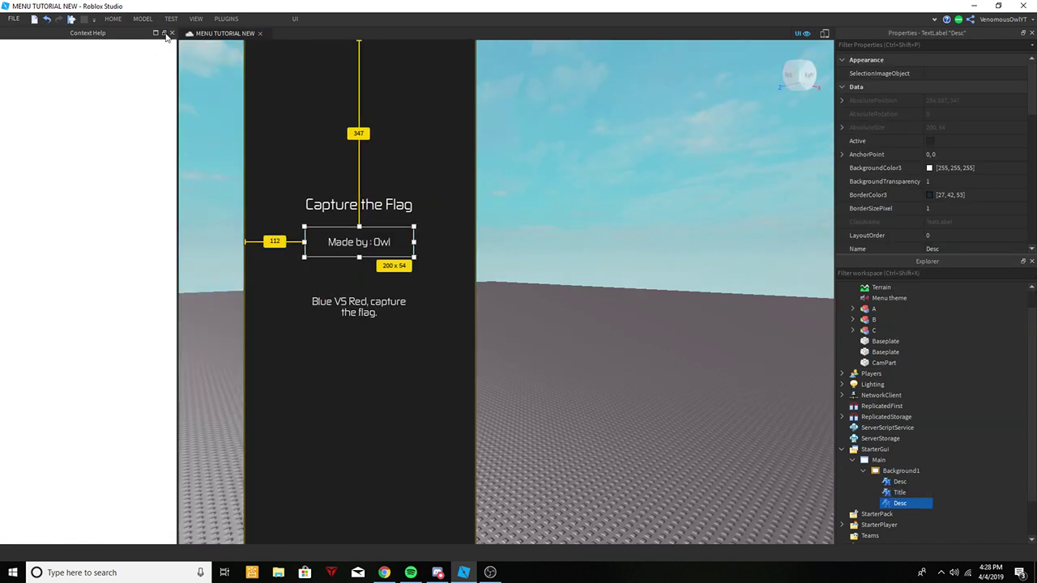
click(170, 33)
right_click(900, 481)
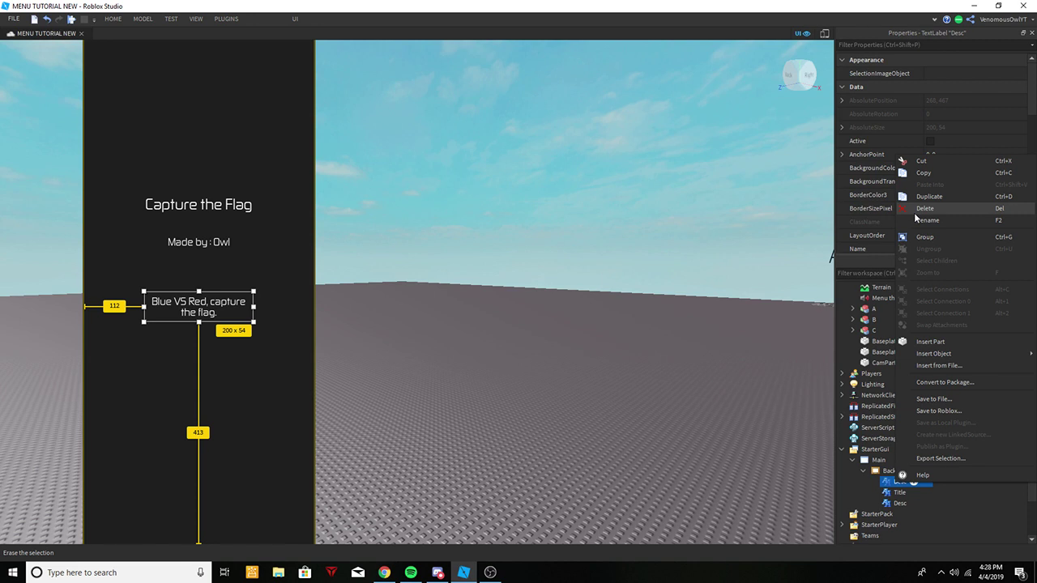
click(915, 212)
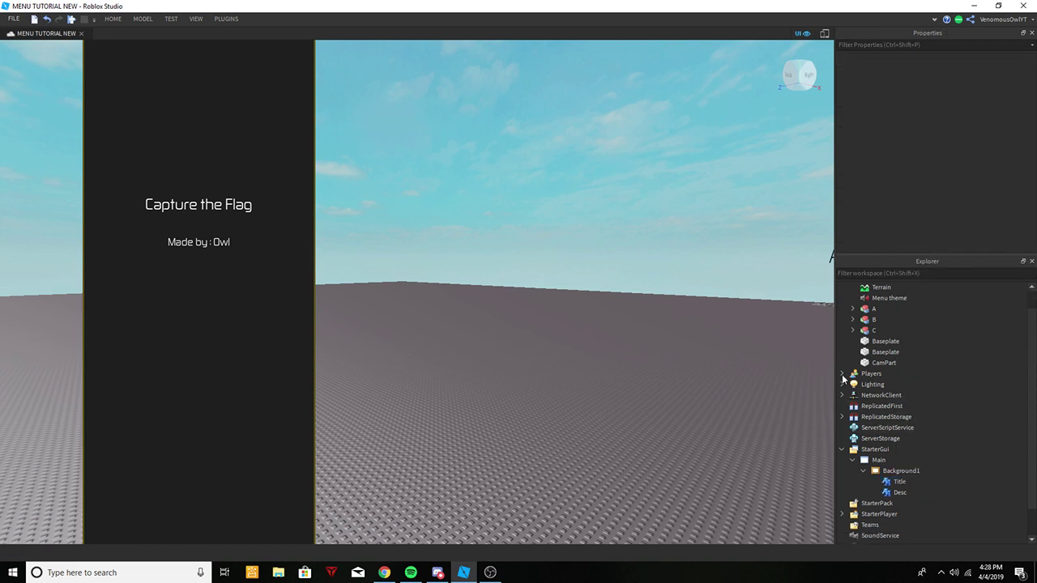
click(899, 470)
click(926, 470)
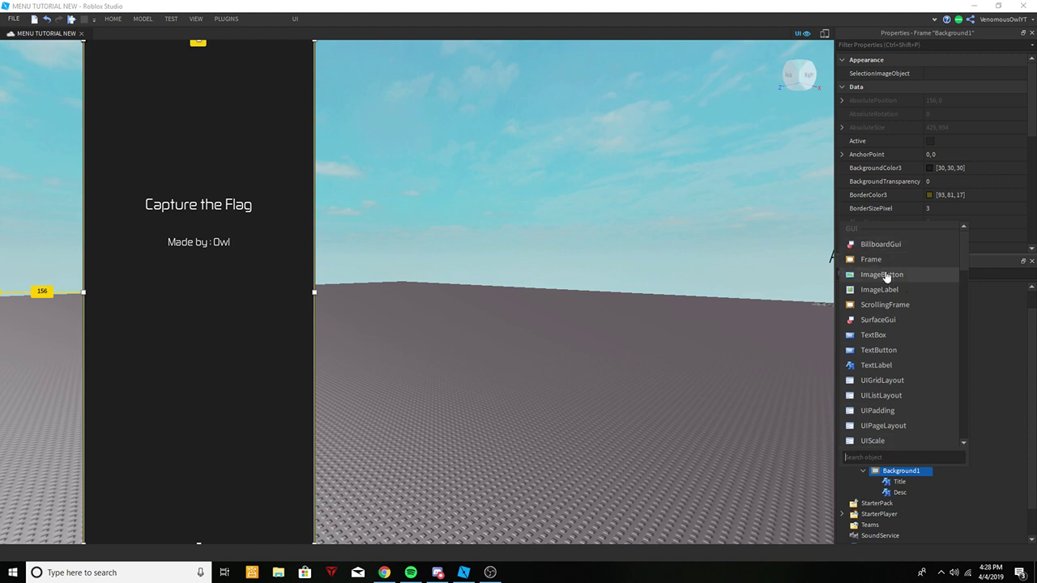
click(620, 234)
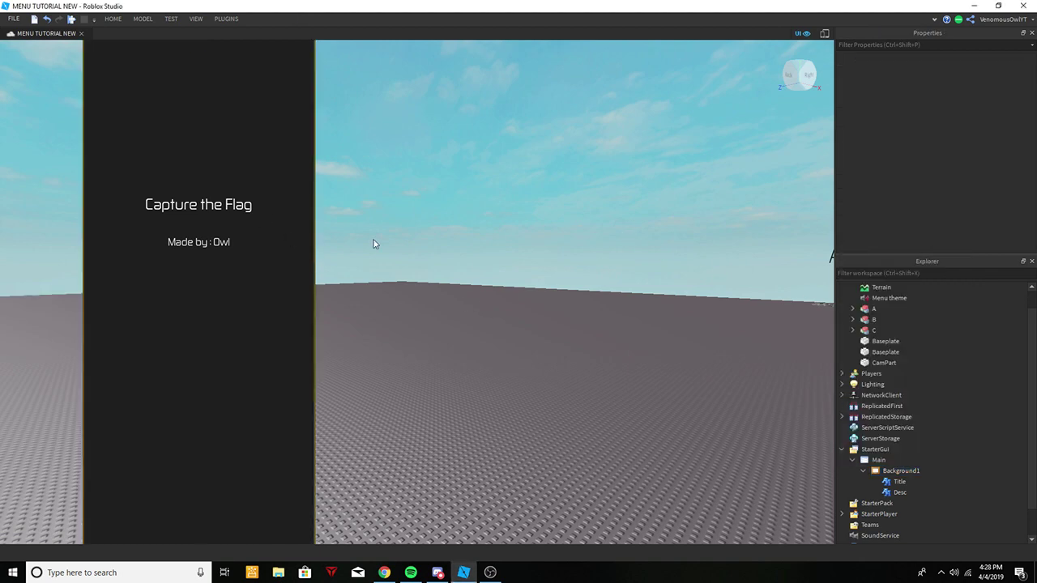
right_drag(664, 283, 629, 354)
scroll(629, 354, down, 5)
scroll(519, 305, up, 4)
scroll(520, 305, down, 5)
right_drag(519, 305, 519, 304)
scroll(520, 305, up, 5)
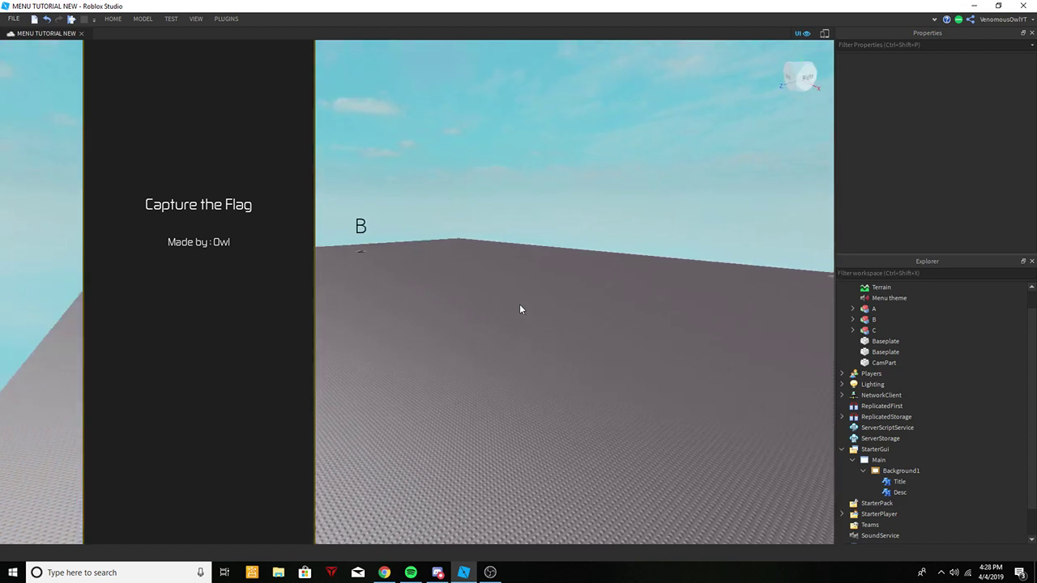
Insert a LocalScript into the Main ScreenGui.
click(864, 471)
click(878, 459)
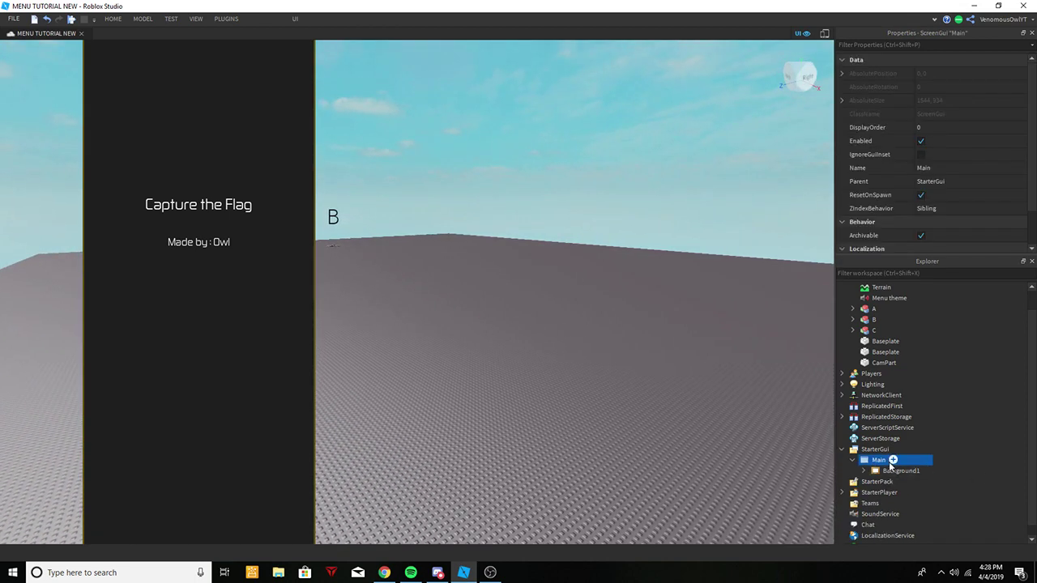
click(893, 459)
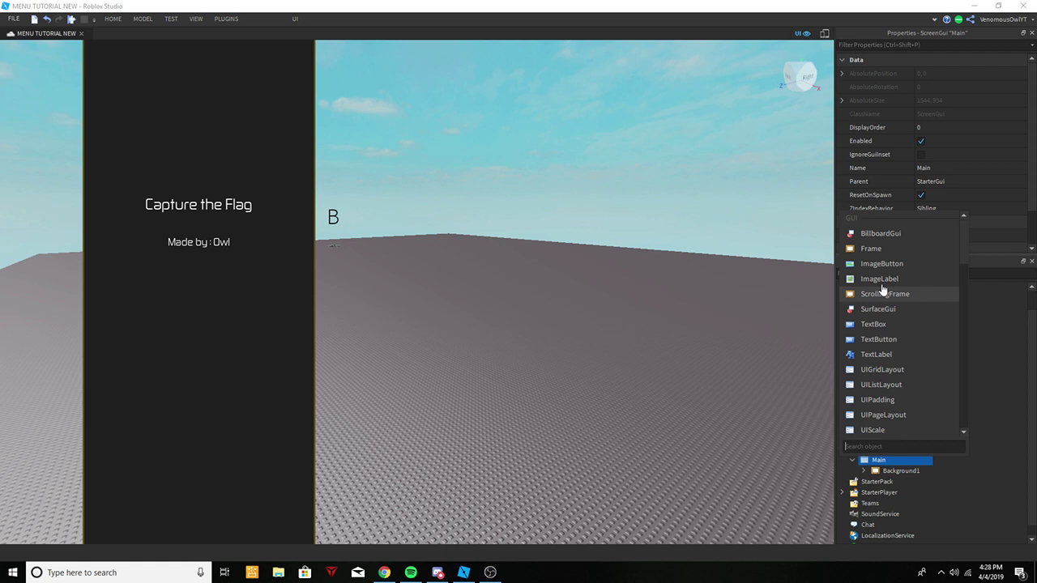
scroll(877, 324, down, 10)
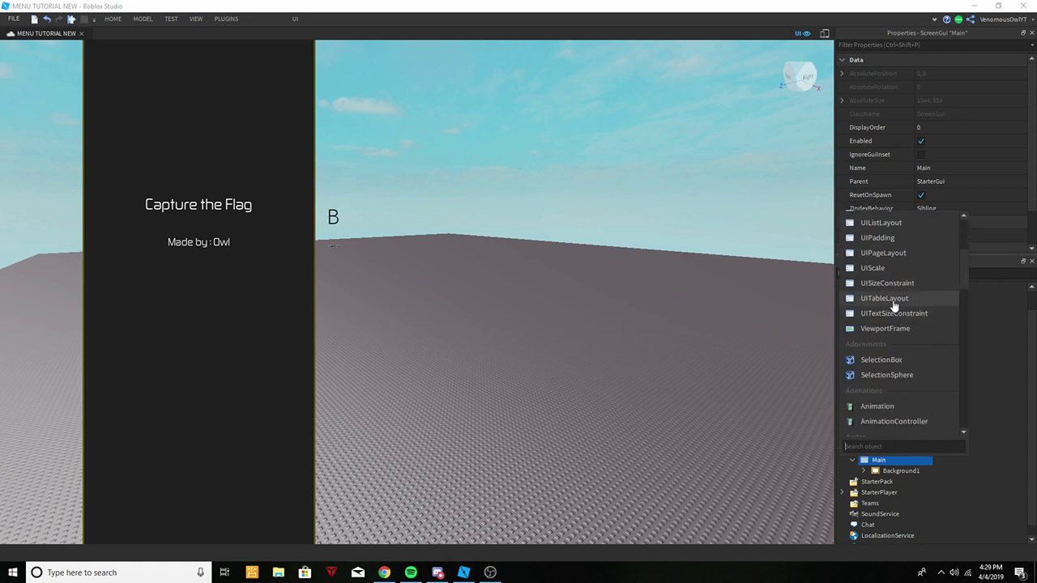
scroll(888, 293, down, 5)
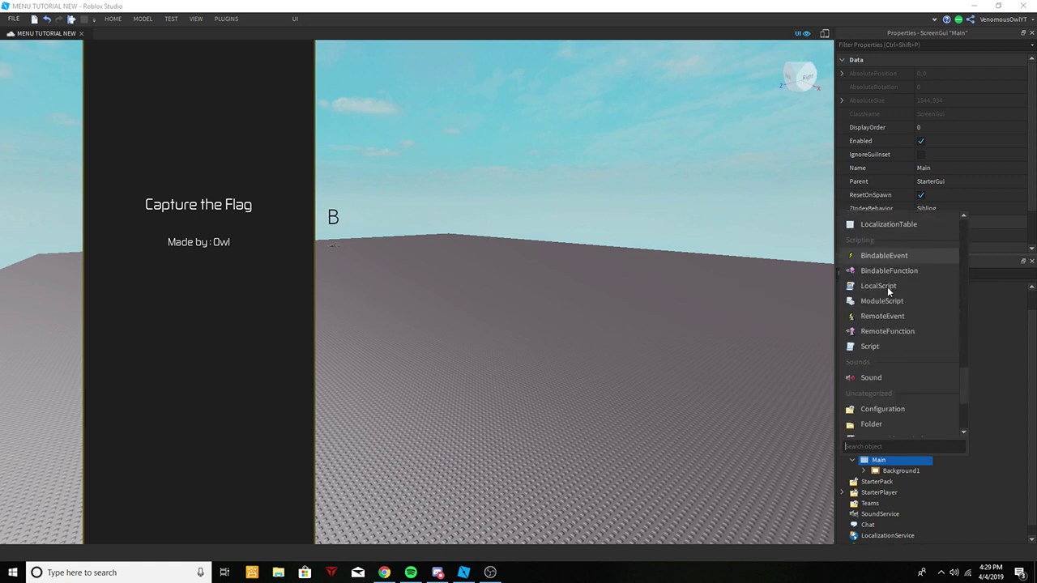
click(887, 288)
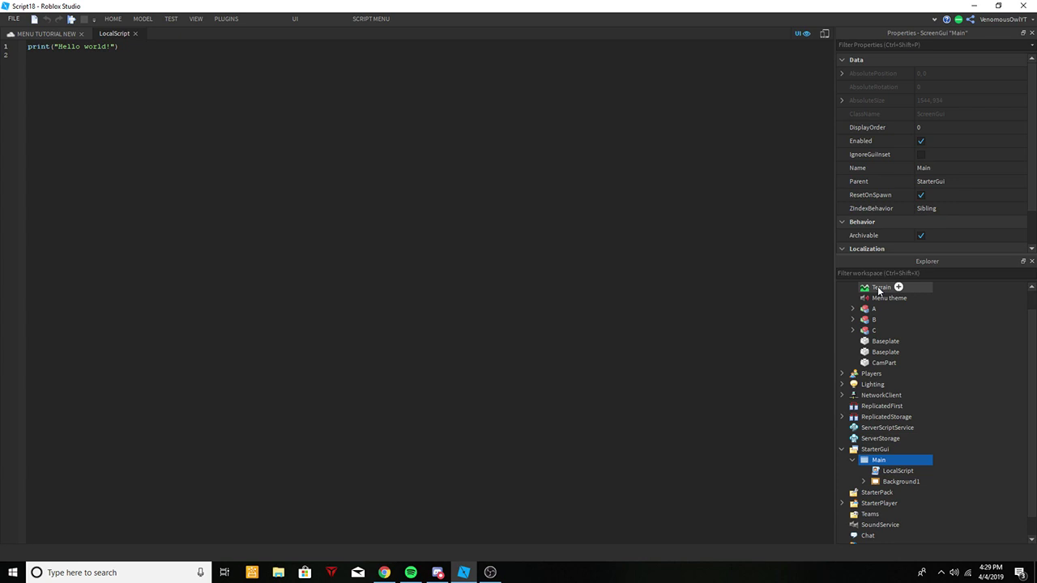
Replace the LocalScript's default print line with the comment "-- Locals --".
drag(121, 46, 17, 44)
key(BackSpace)
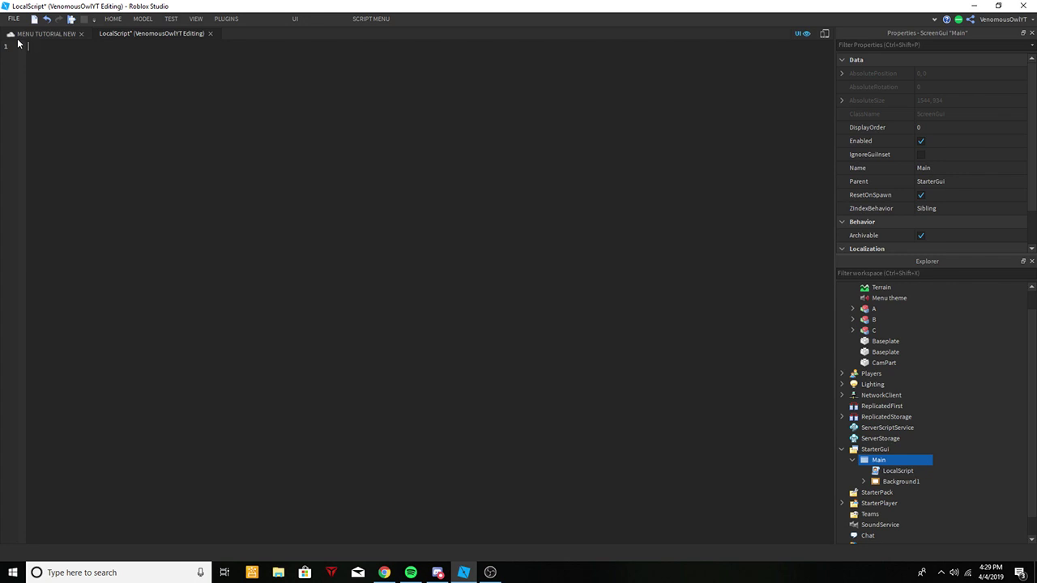
text(-- Locals --  loc)
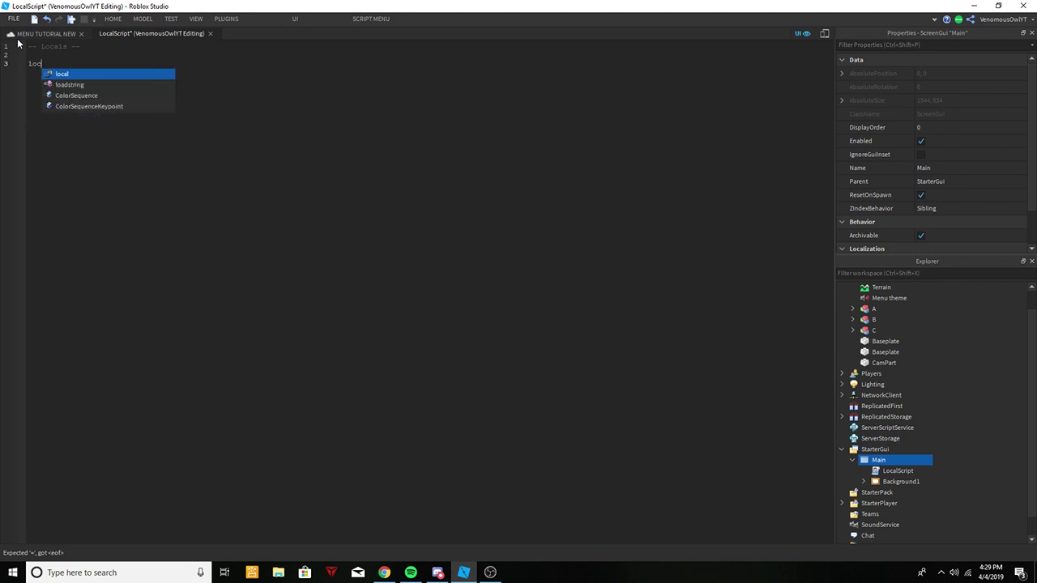
text(al Camera = game.Wo)
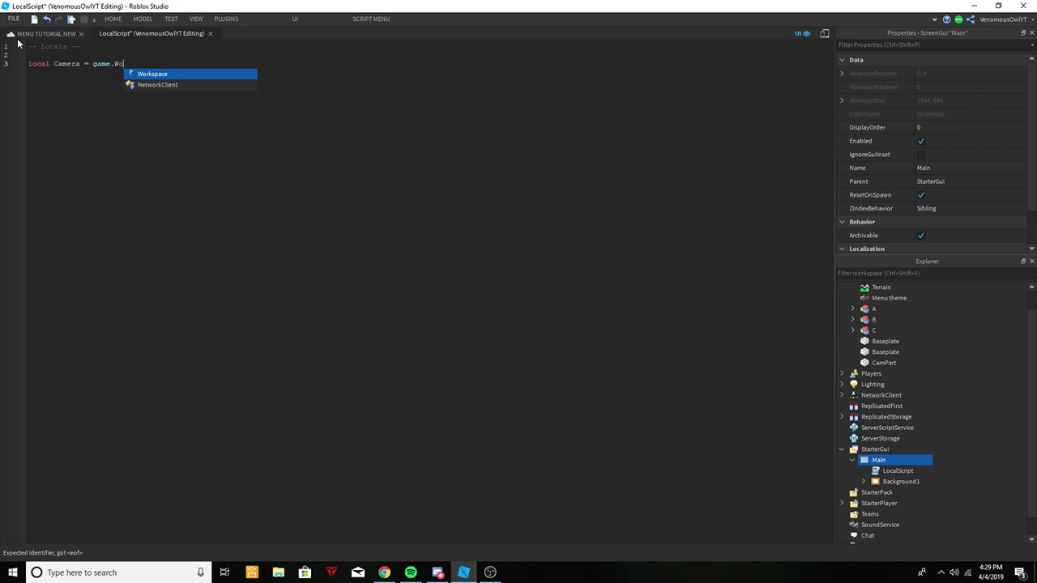
text(rkspace.)
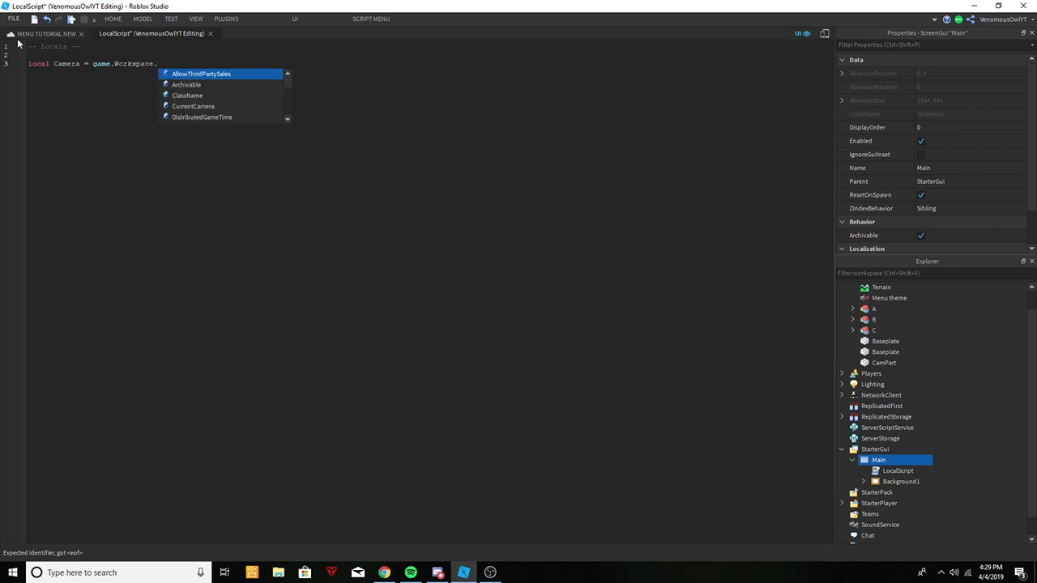
text(Curren)
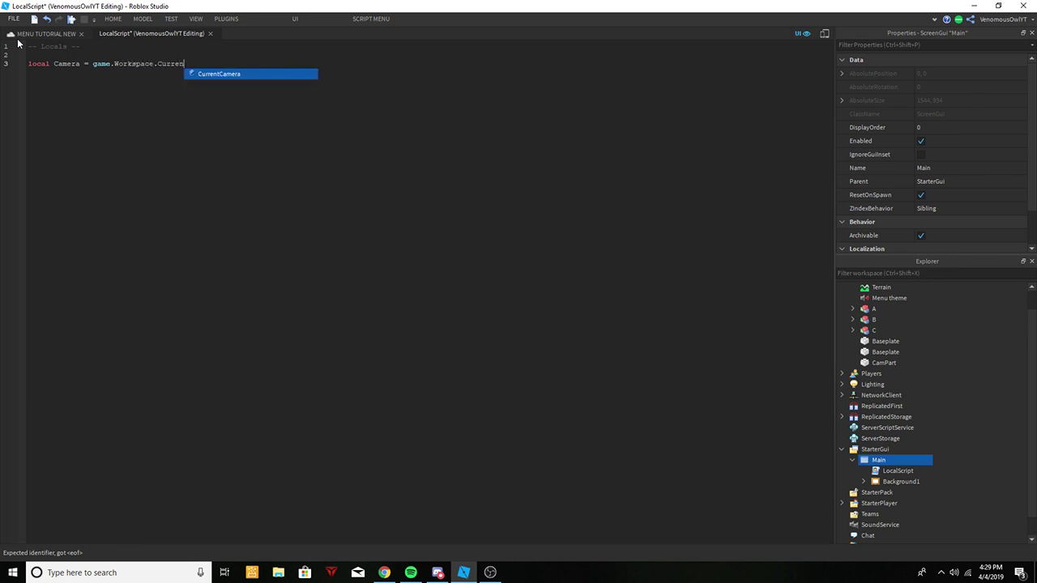
text(tCamera )
text(local Play)
text(er = gam)
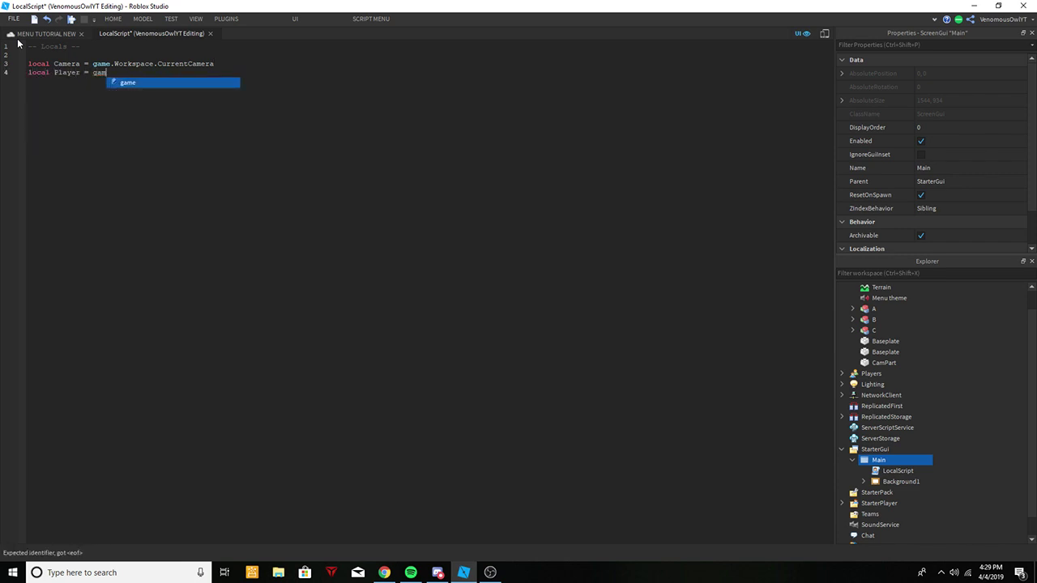
text(e.Players.Localp)
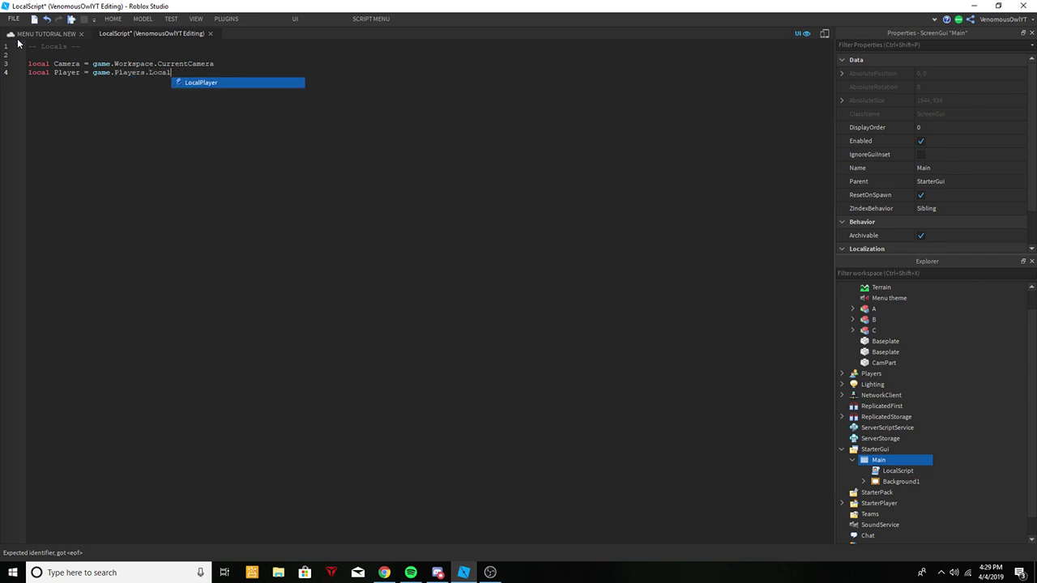
Declare the player variable on the following line with "local Player = game.Players.LocalPlayer".
key(Tab)
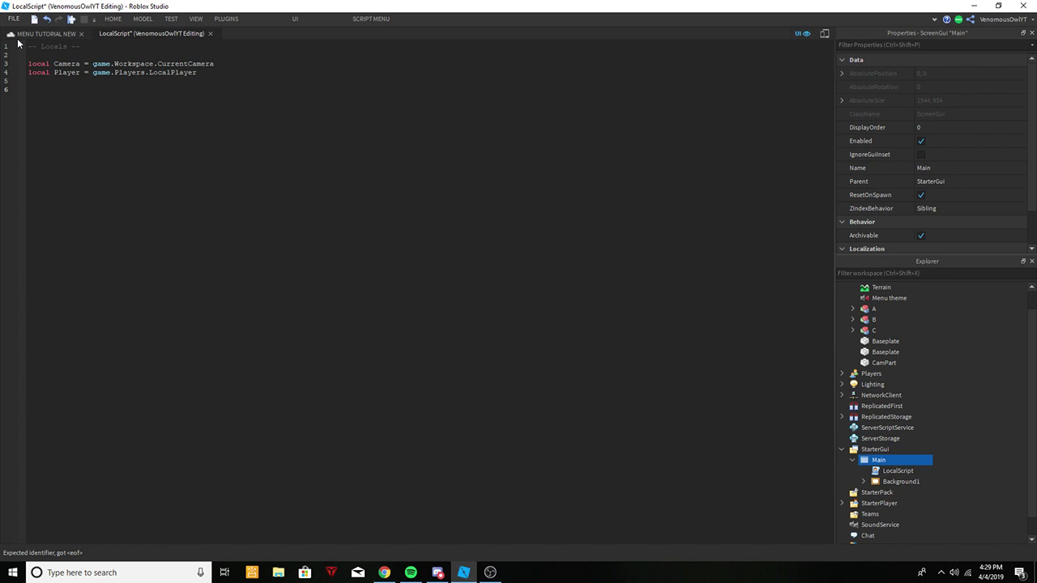